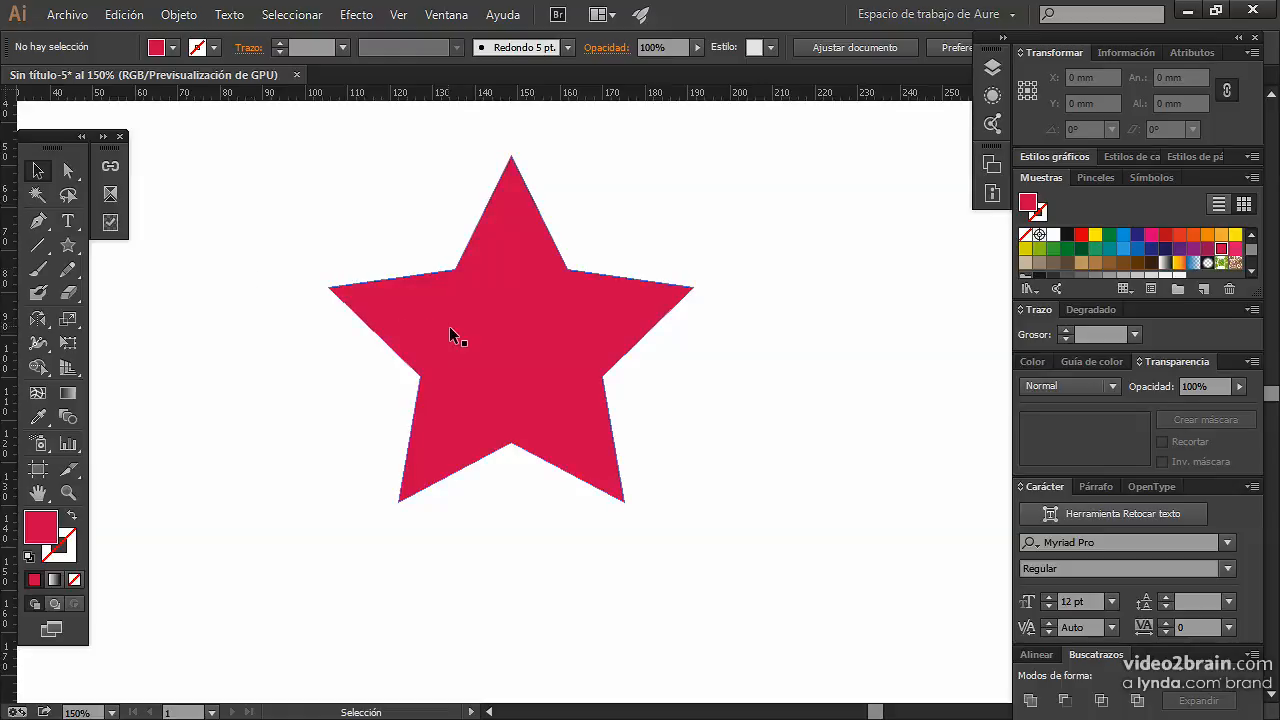
Move the red star to about X 107 mm, Y 85 mm and deselect it
{"action": "left_click_drag", "start_coordinate": [528, 326], "coordinate": [350, 310]}
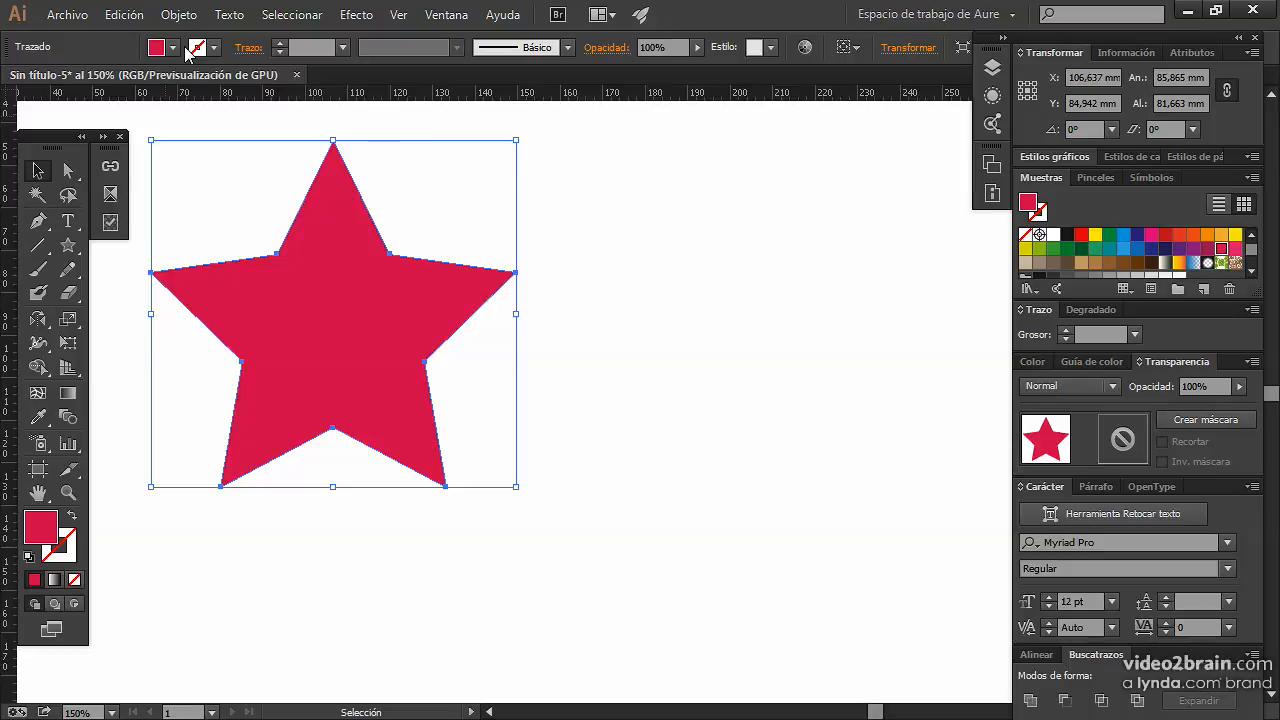
{"action": "left_click", "coordinate": [124, 14]}
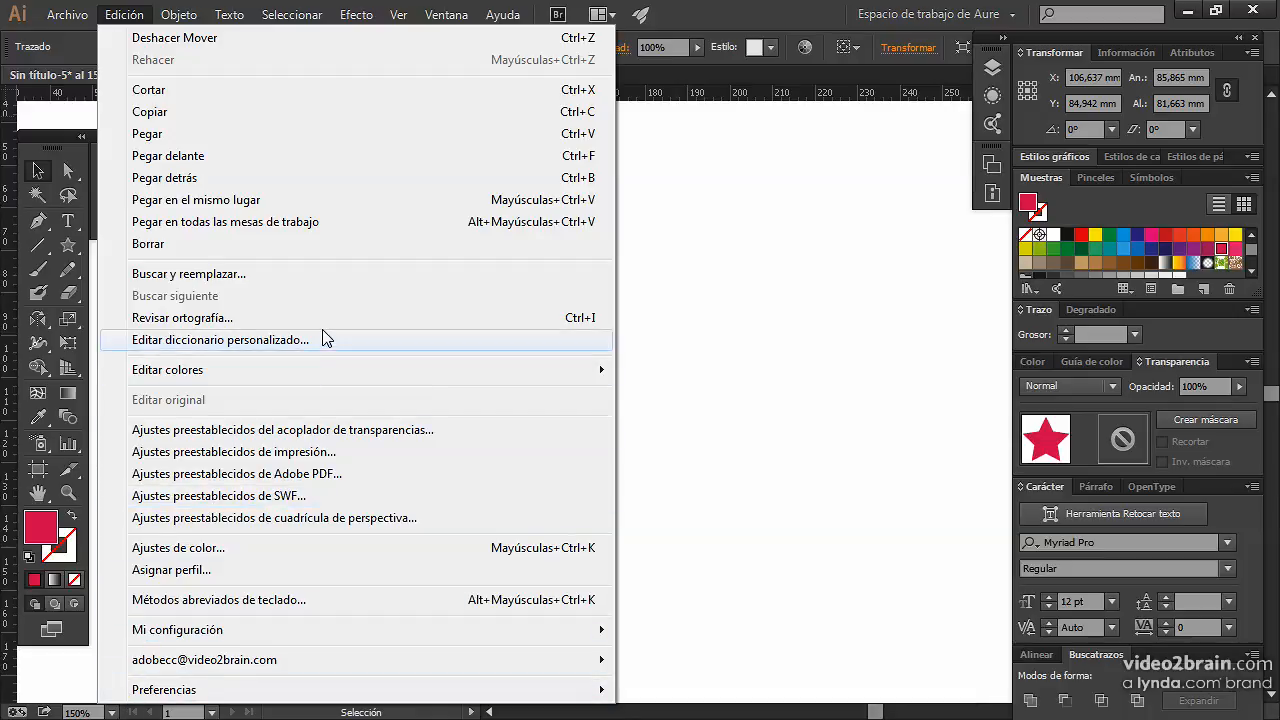
{"action": "left_click", "coordinate": [752, 205]}
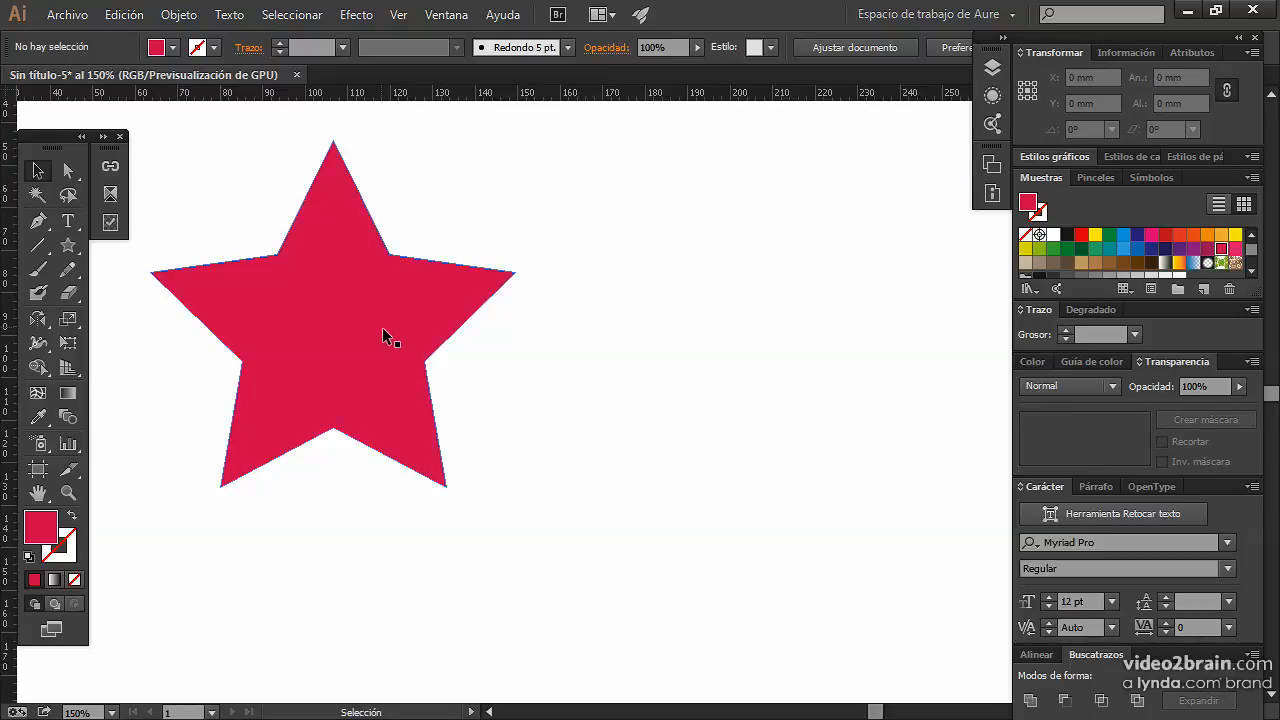
Duplicate the star diagonally down to the right at about X 129 mm, Y 93 mm and repeat the duplication four times
{"action": "left_click_drag", "start_coordinate": [352, 303], "coordinate": [448, 336]}
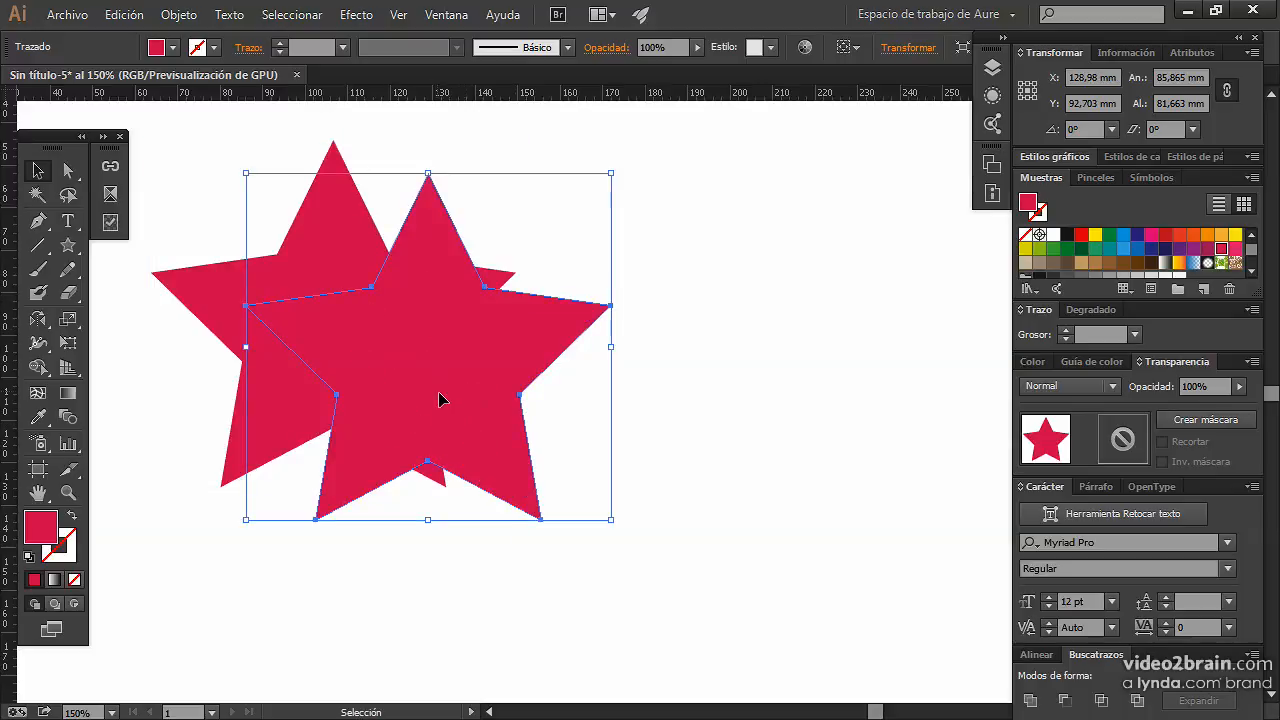
{"action": "key", "text": "a"}
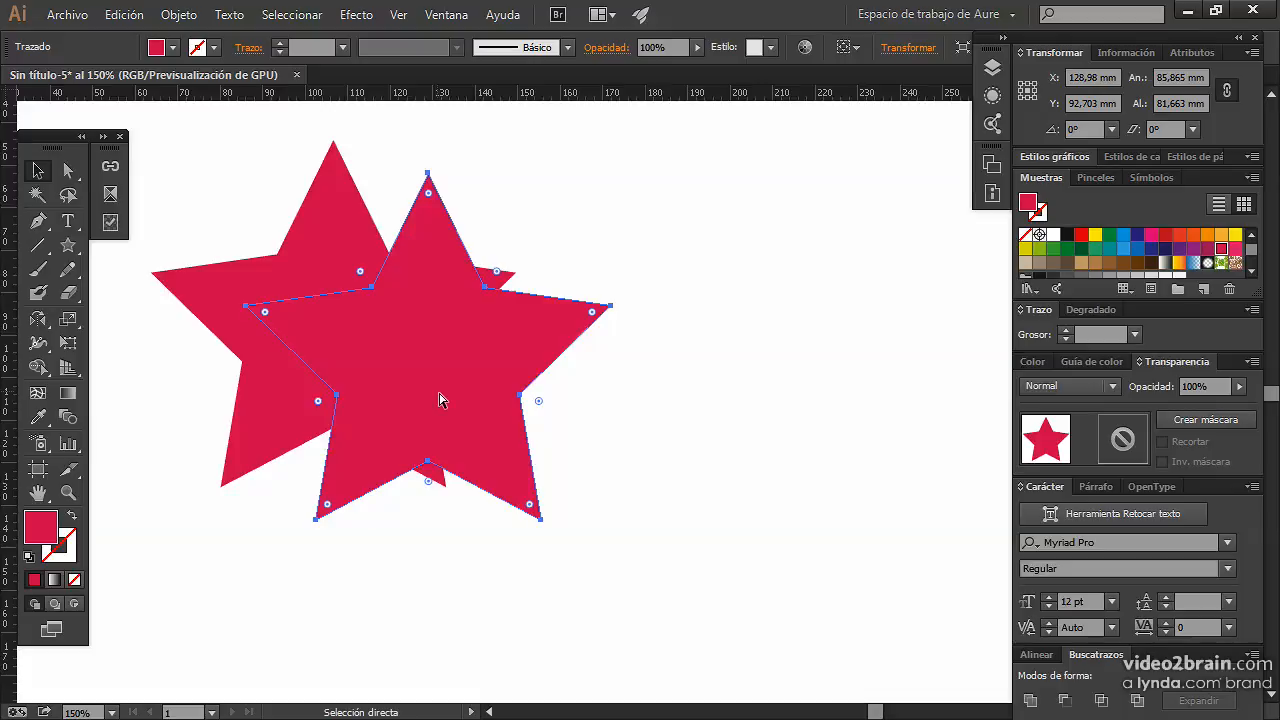
{"action": "key", "text": "ctrl+d"}
{"action": "key", "text": "ctrl+d"}
{"action": "key", "text": "ctrl+d"}
{"action": "key", "text": "ctrl+d"}
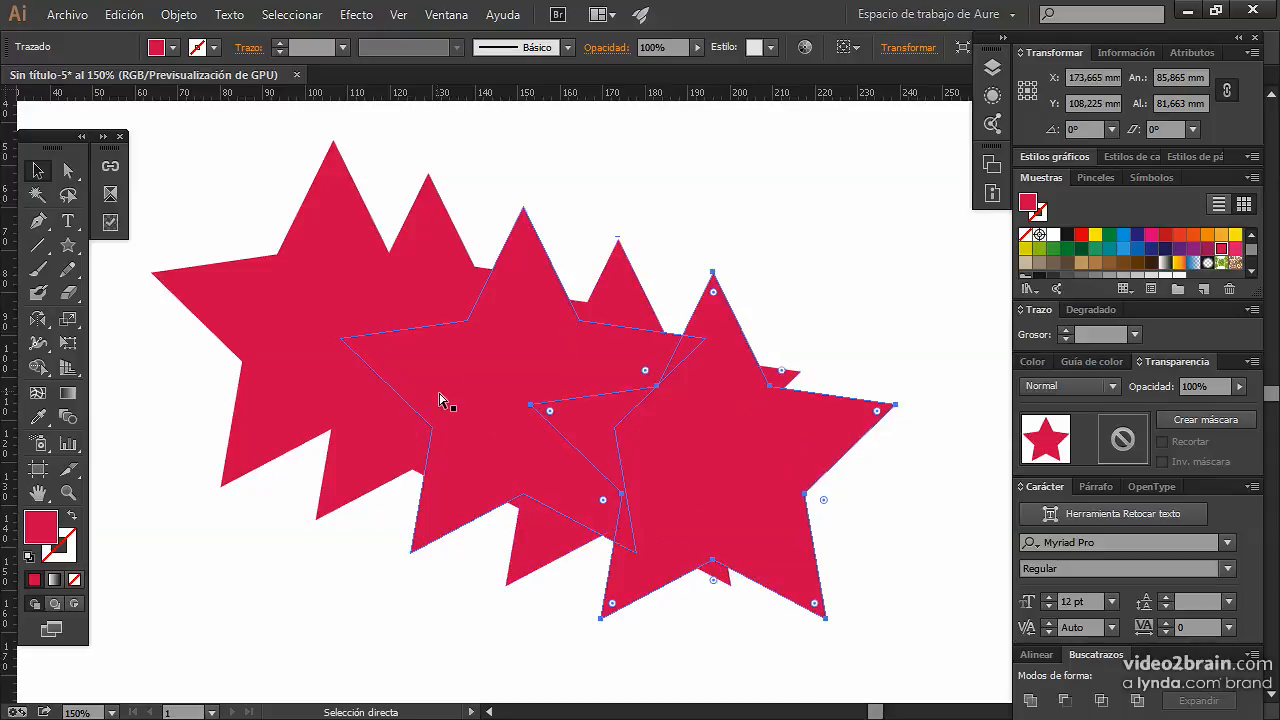
{"action": "key", "text": "ctrl+d"}
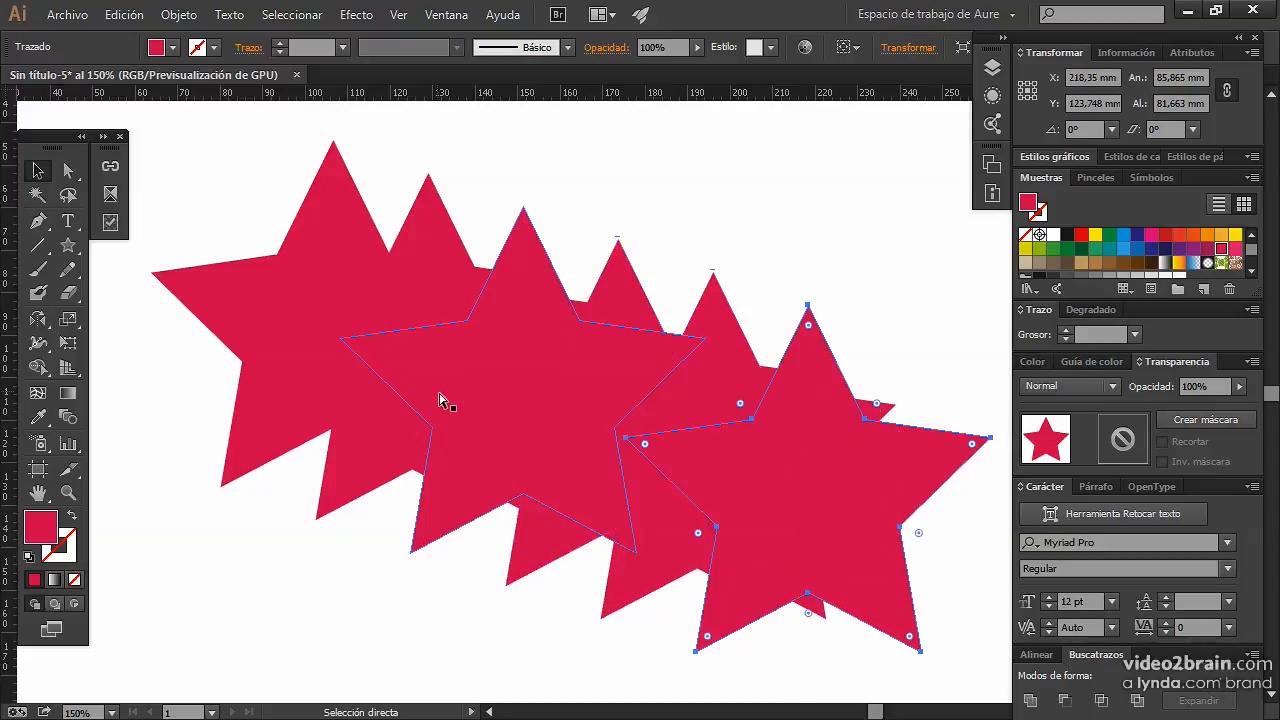
Undo all the diagonally offset star copies, back to the single original star
{"action": "key", "text": "ctrl+z"}
{"action": "key", "text": "ctrl+z"}
{"action": "key", "text": "ctrl+z"}
{"action": "key", "text": "ctrl+z"}
{"action": "key", "text": "ctrl+z"}
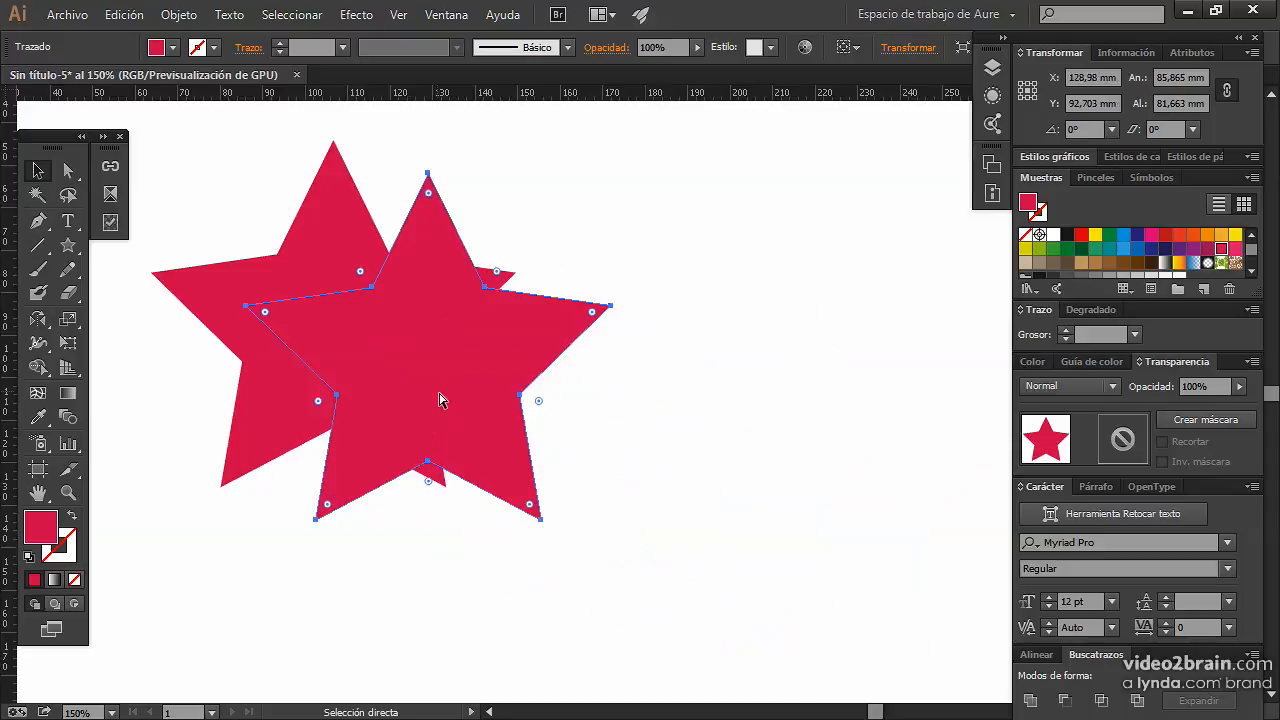
{"action": "key", "text": "v"}
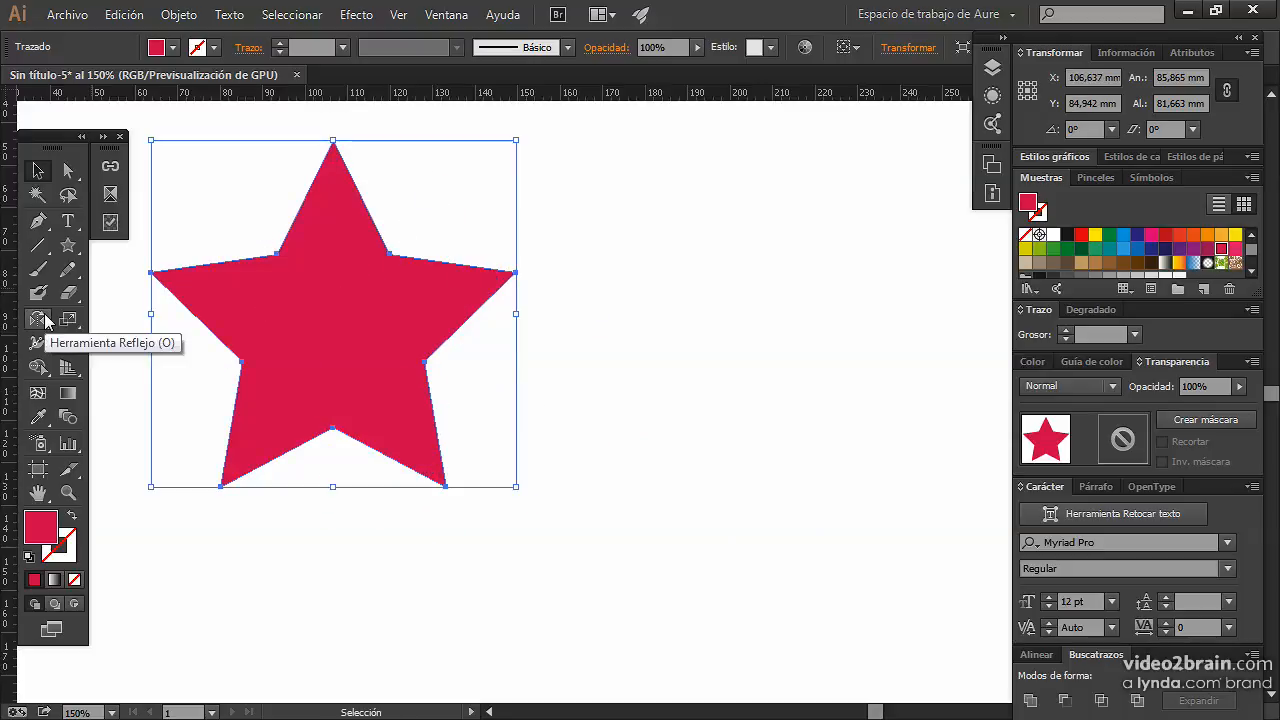
Rotate the star slightly clockwise about its center and repeat that rotation several times
{"action": "left_click_drag", "start_coordinate": [44, 320], "coordinate": [166, 323]}
{"action": "left_click_drag", "start_coordinate": [466, 310], "coordinate": [463, 320]}
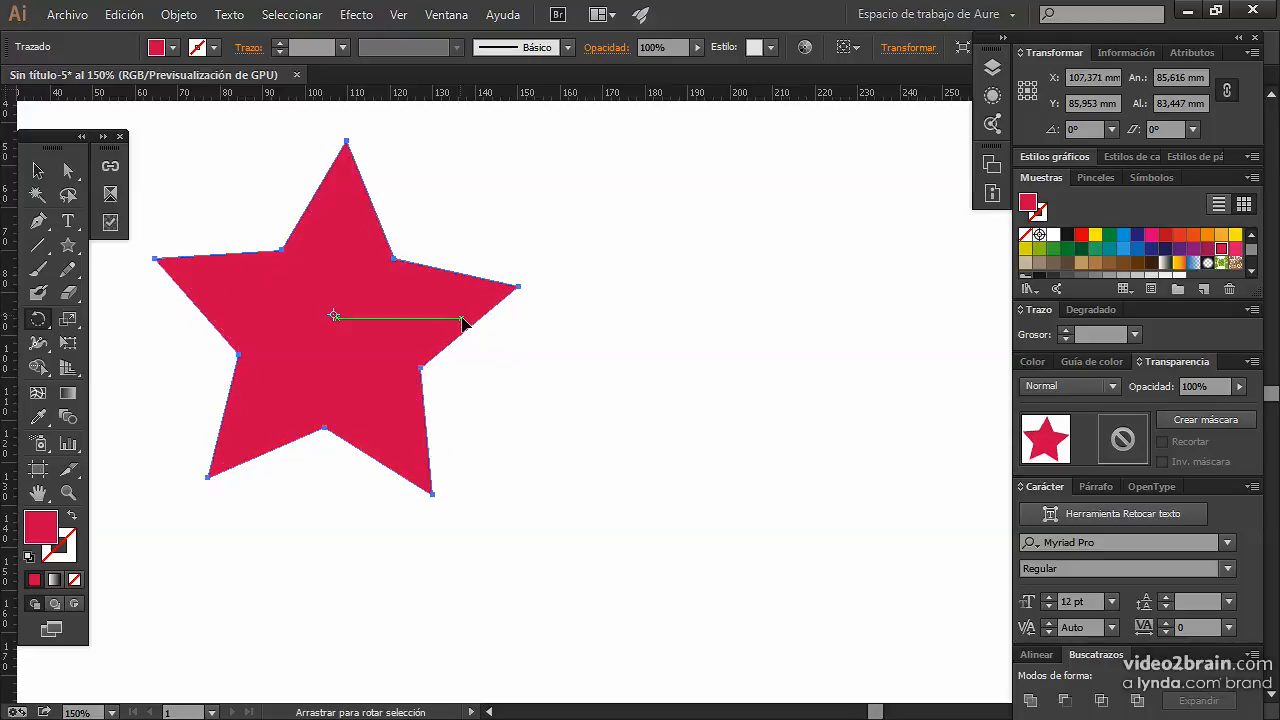
{"action": "key", "text": "ctrl+d"}
{"action": "key", "text": "ctrl+d"}
{"action": "key", "text": "ctrl+d"}
{"action": "key", "text": "ctrl+d"}
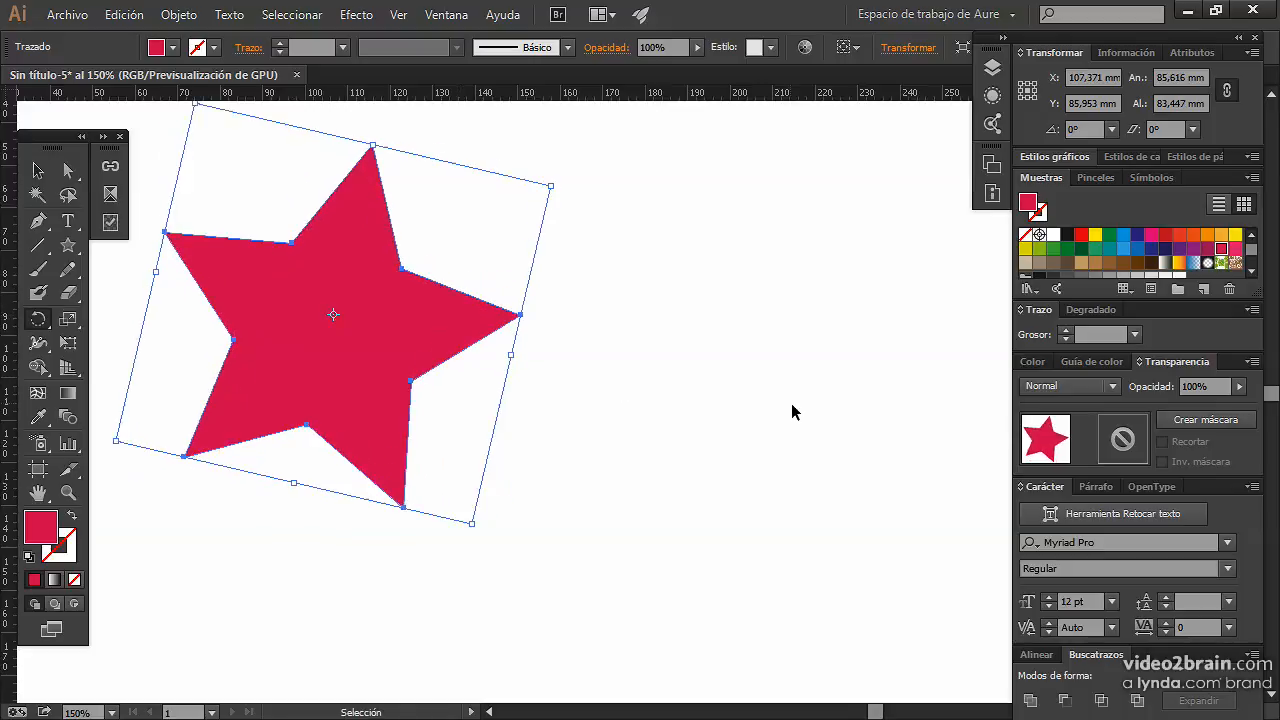
{"action": "key", "text": "ctrl+d"}
{"action": "key", "text": "ctrl+d"}
{"action": "key", "text": "ctrl+d"}
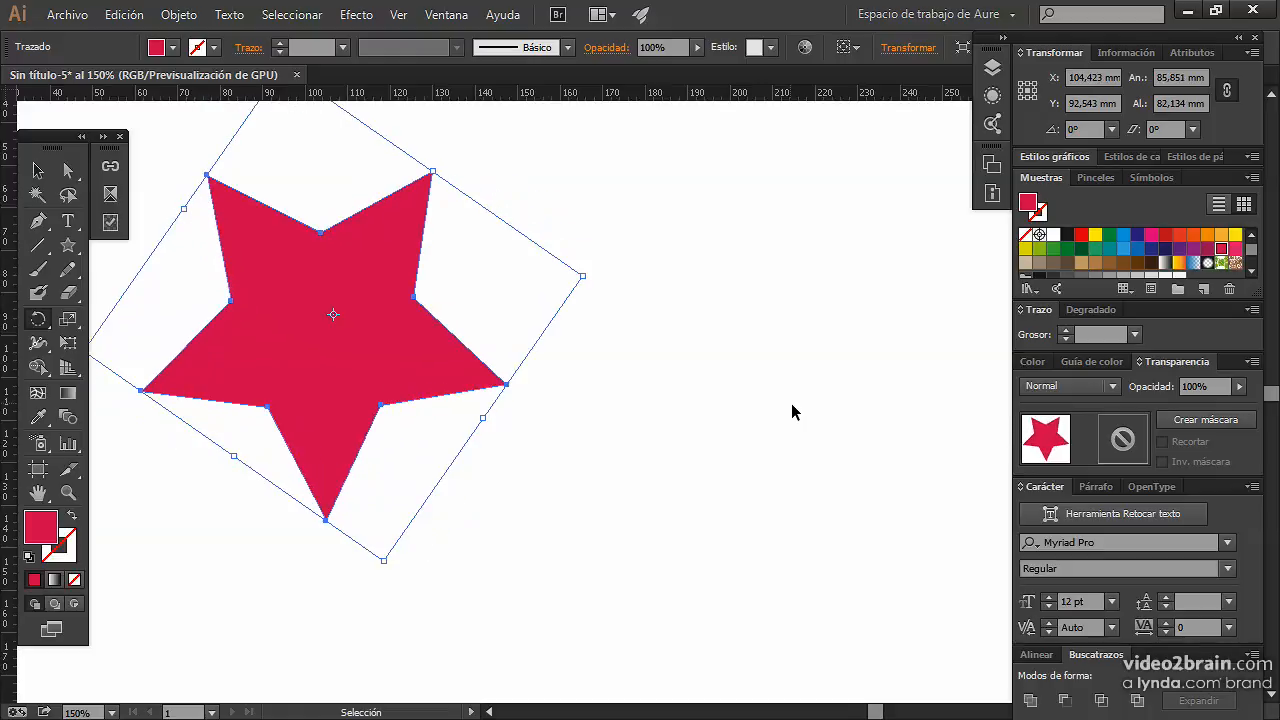
Undo all the repeated rotations of the star, back to its upright orientation
{"action": "key", "text": "ctrl+z"}
{"action": "key", "text": "ctrl+z"}
{"action": "key", "text": "ctrl+z"}
{"action": "key", "text": "ctrl+z"}
{"action": "key", "text": "ctrl+z"}
{"action": "key", "text": "ctrl+z"}
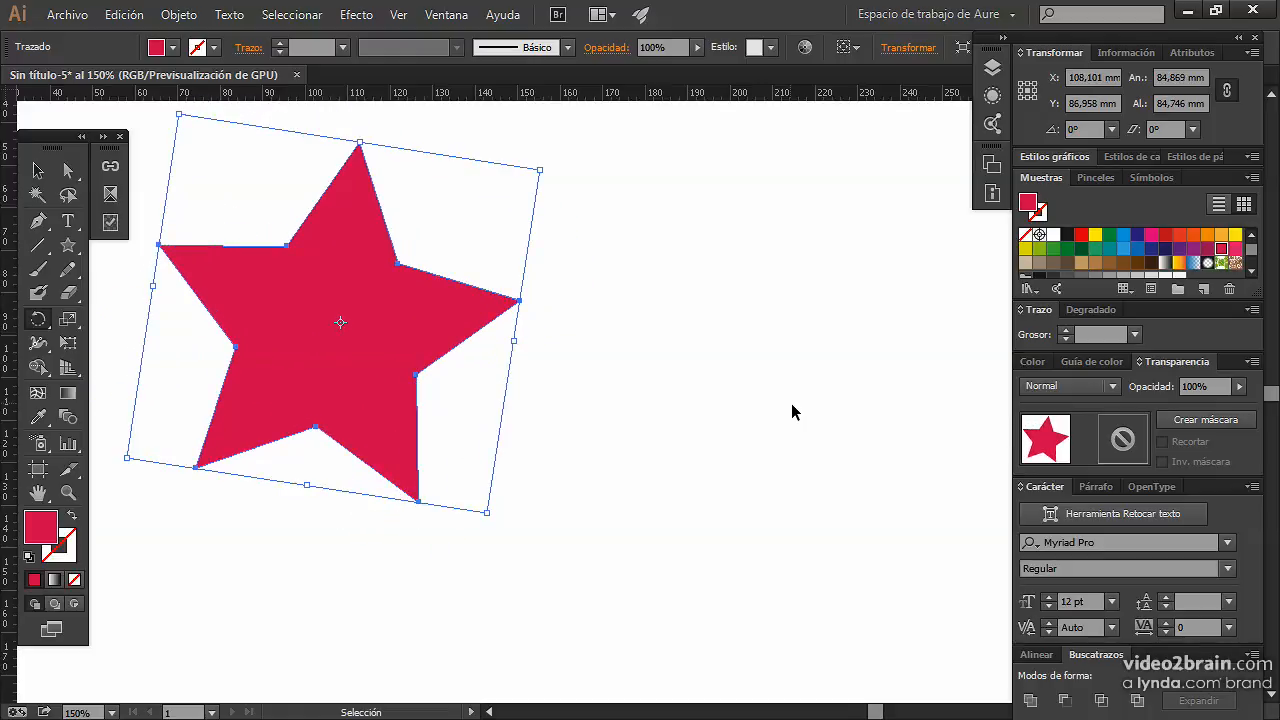
{"action": "key", "text": "ctrl+z"}
{"action": "key", "text": "ctrl+z"}
Rotate a copy of the star slightly clockwise about its center and repeat it until the copies form a full serrated ring
{"action": "key", "text": "r"}
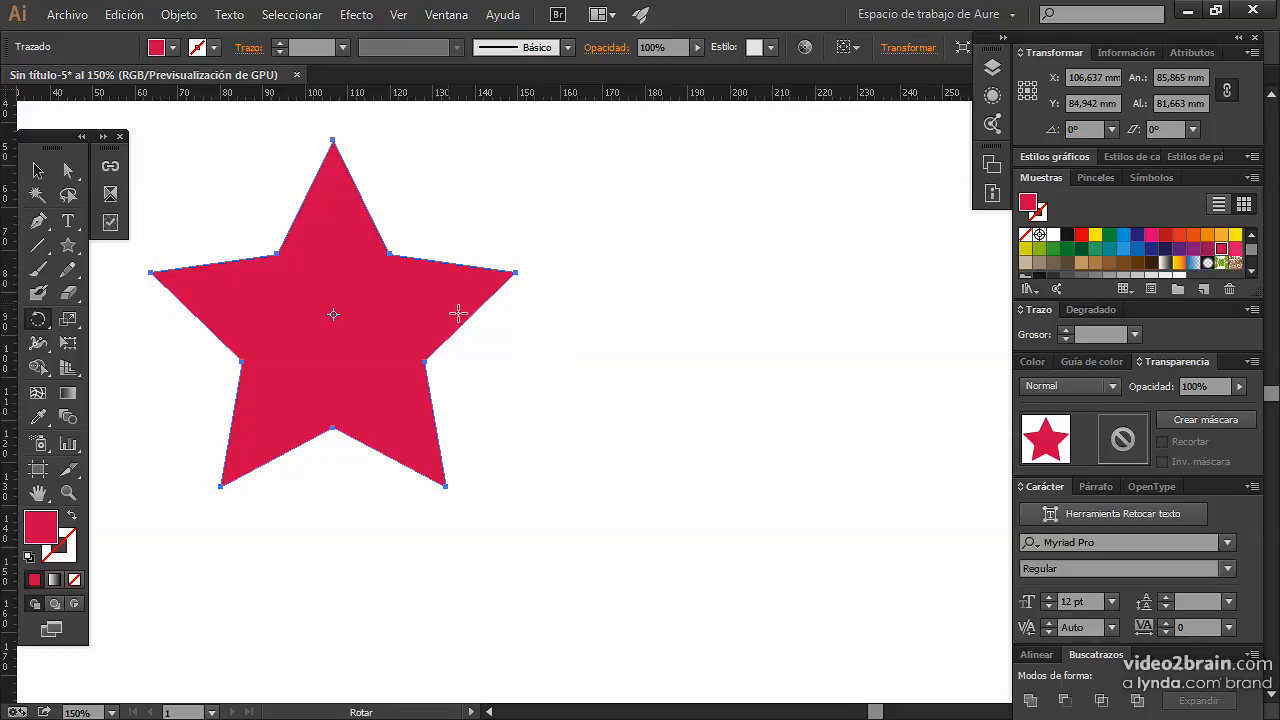
{"action": "left_click_drag", "start_coordinate": [455, 303], "coordinate": [454, 315]}
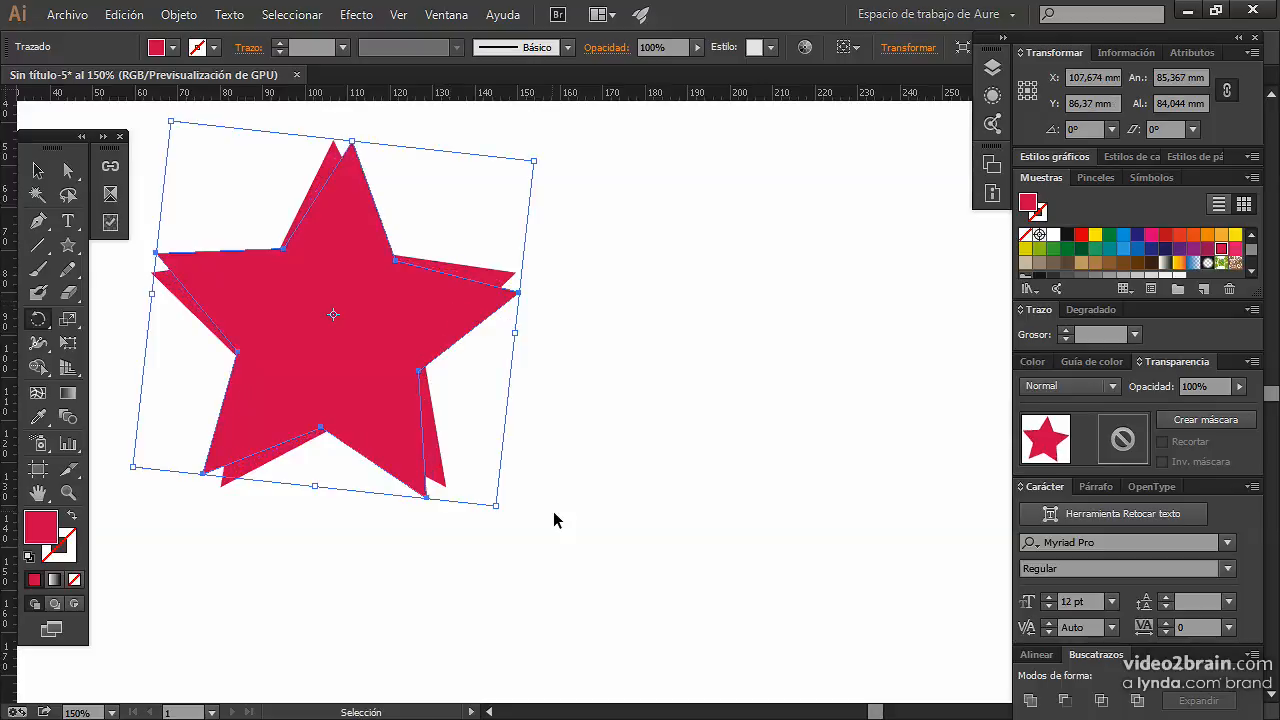
{"action": "key", "text": "ctrl+d"}
{"action": "key", "text": "ctrl+d"}
{"action": "key", "text": "ctrl+d"}
{"action": "key", "text": "ctrl+d"}
{"action": "key", "text": "ctrl+d"}
{"action": "key", "text": "ctrl+d"}
{"action": "key", "text": "ctrl+d"}
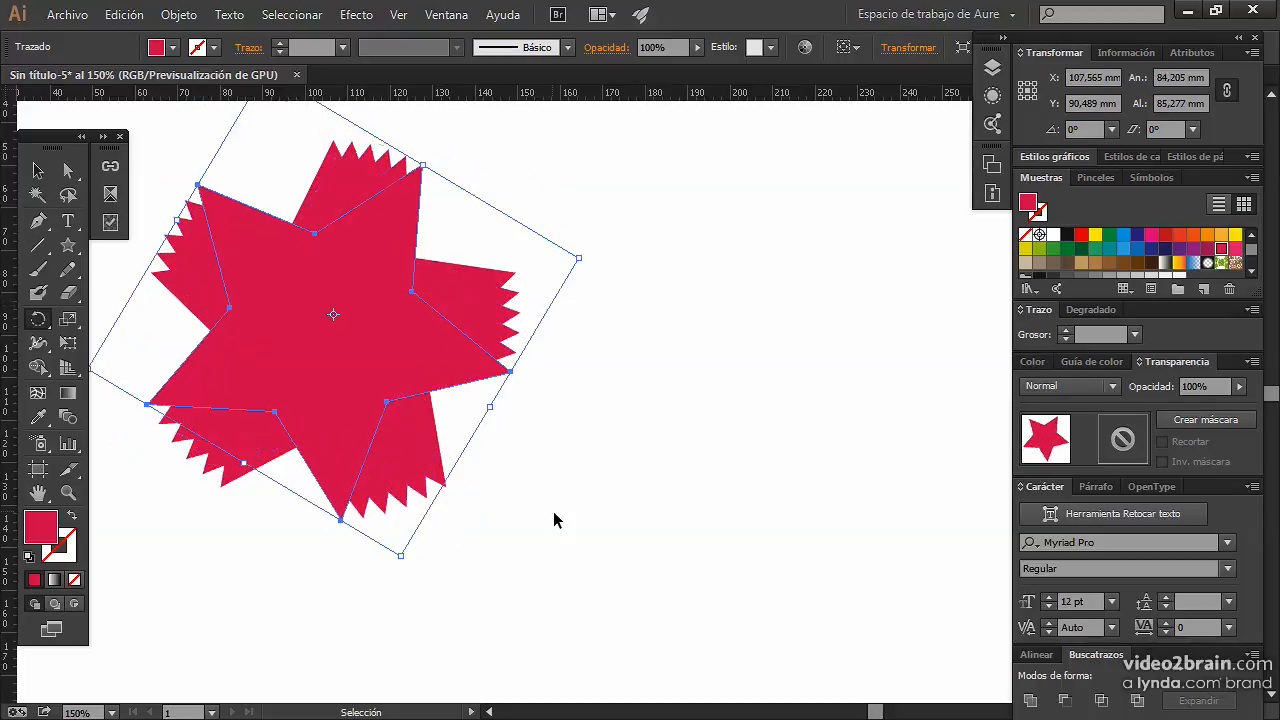
{"action": "key", "text": "ctrl+d"}
{"action": "key", "text": "ctrl+d"}
{"action": "key", "text": "ctrl+d"}
{"action": "key", "text": "ctrl+d"}
{"action": "key", "text": "ctrl+d"}
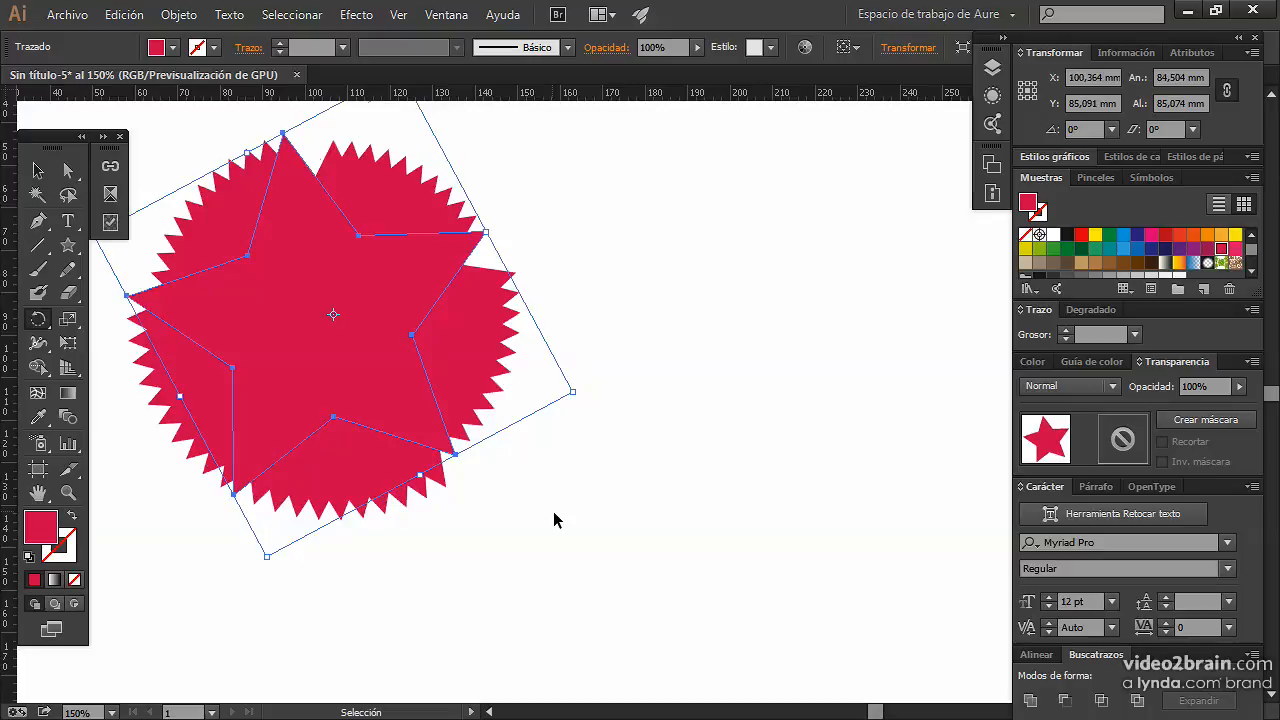
{"action": "key", "text": "ctrl+d"}
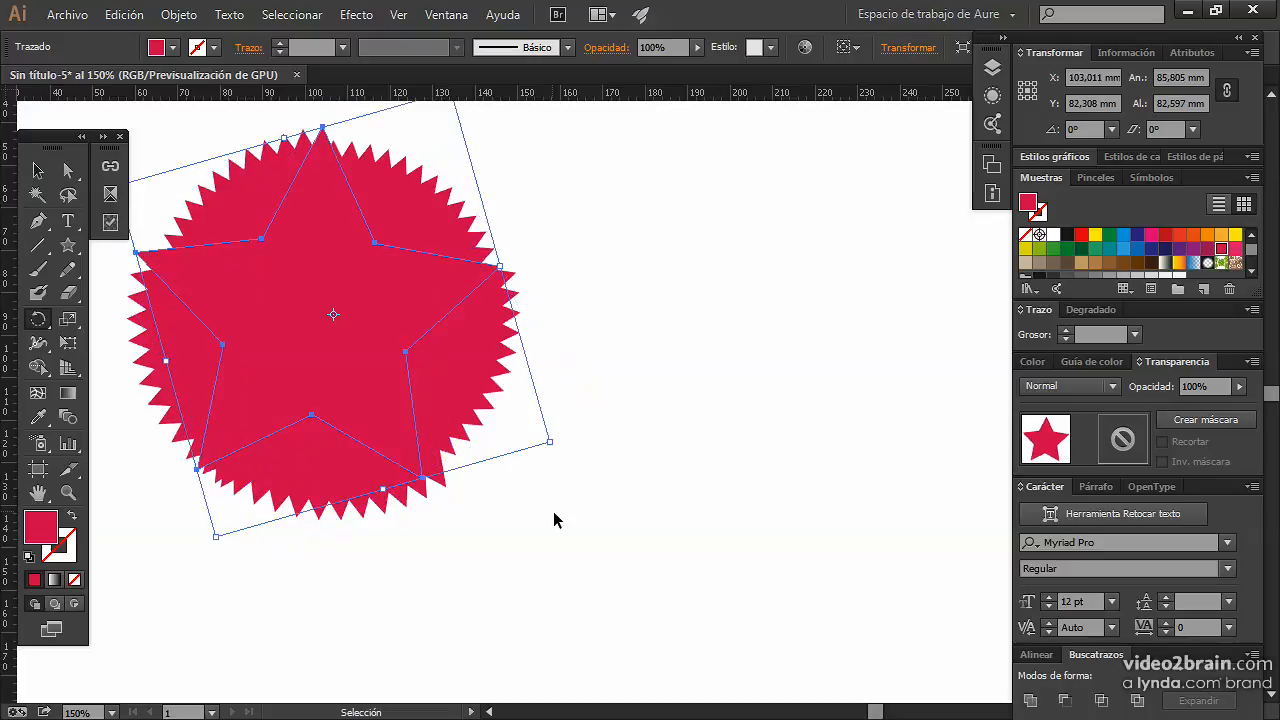
Undo all the rotated star copies so only the original star is left
{"action": "key", "text": "ctrl+z"}
{"action": "key", "text": "ctrl+z"}
{"action": "key", "text": "ctrl+z"}
{"action": "key", "text": "ctrl+z"}
{"action": "key", "text": "ctrl+z"}
{"action": "key", "text": "ctrl+z"}
{"action": "key", "text": "ctrl+z"}
{"action": "key", "text": "ctrl+z"}
{"action": "key", "text": "ctrl+z"}
{"action": "key", "text": "ctrl+z"}
{"action": "key", "text": "ctrl+z"}
{"action": "key", "text": "ctrl+z"}
{"action": "key", "text": "ctrl+z"}
{"action": "key", "text": "ctrl+z"}
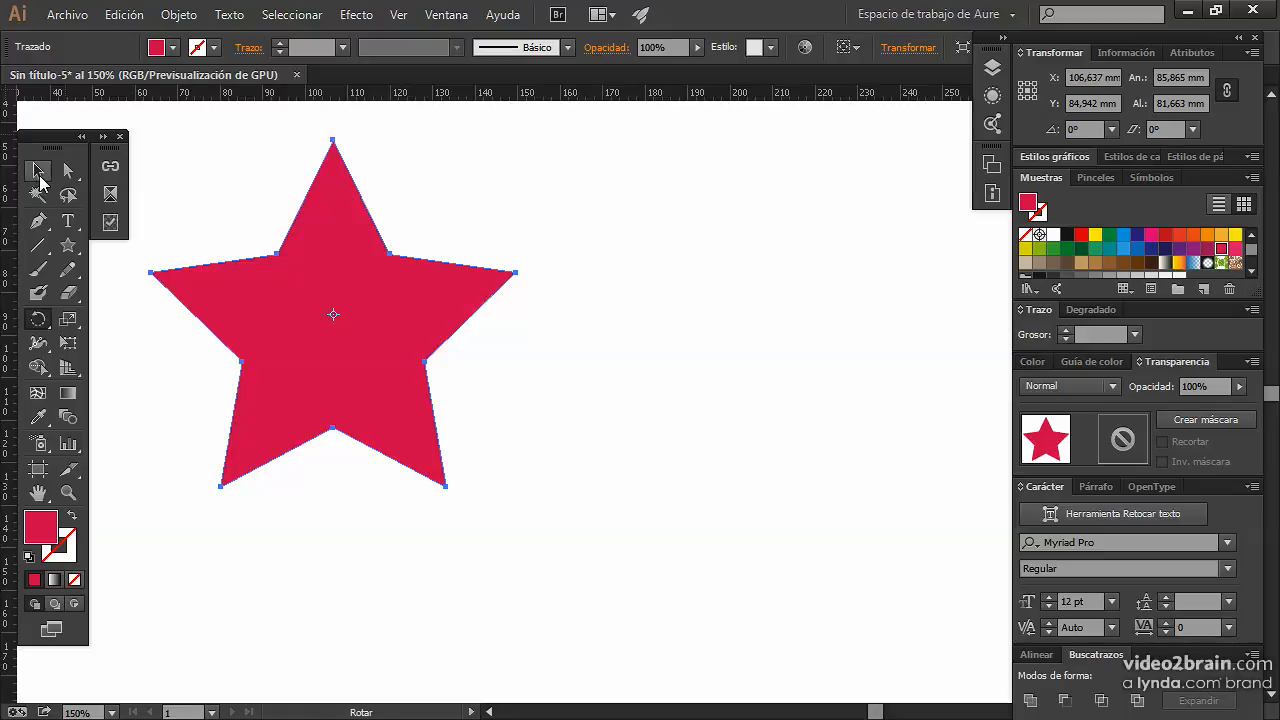
Start Transform Each on the star and set the horizontal and vertical scale to 90%
{"action": "left_click", "coordinate": [37, 170]}
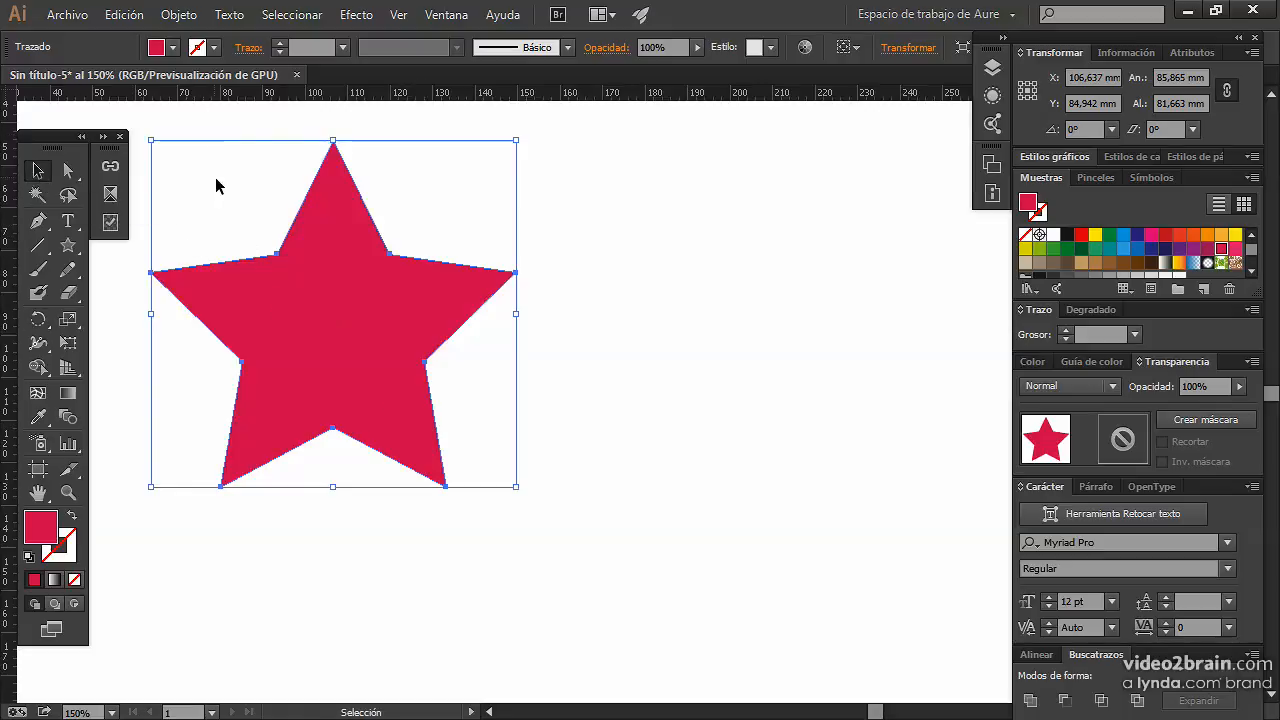
{"action": "left_click", "coordinate": [186, 20]}
{"action": "mouse_move", "coordinate": [203, 45]}
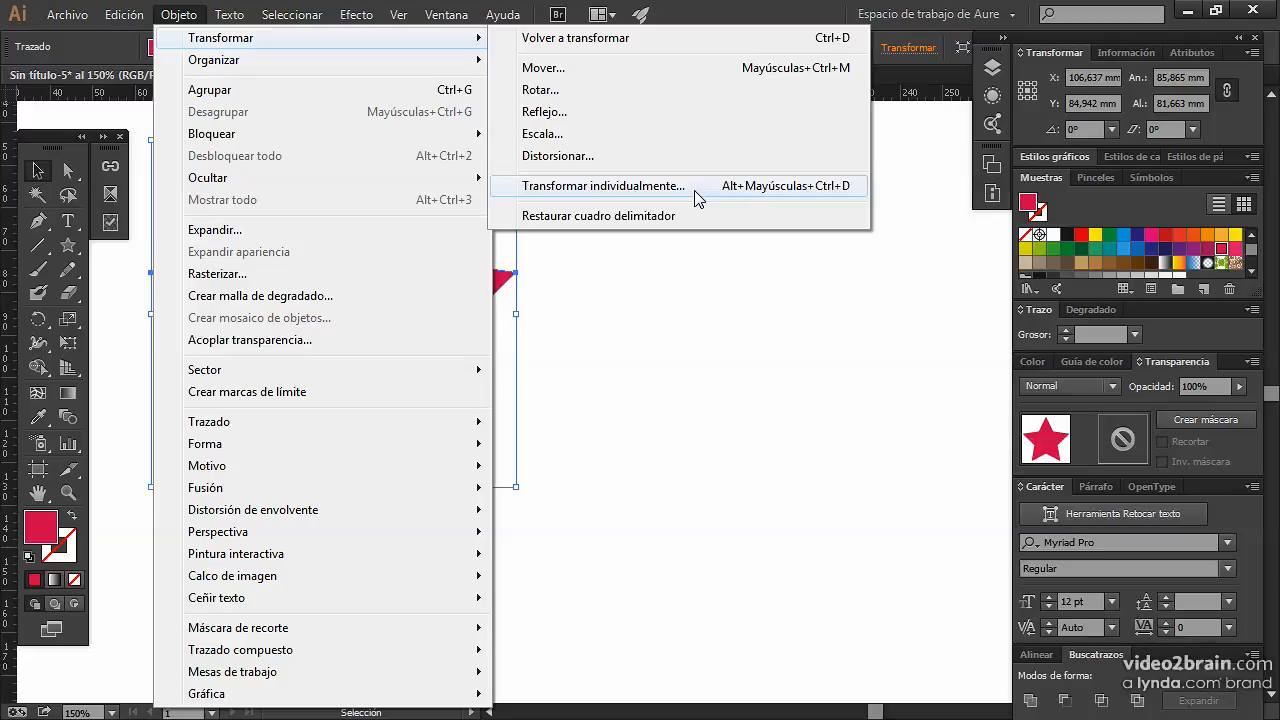
{"action": "left_click", "coordinate": [849, 188]}
{"action": "left_click_drag", "start_coordinate": [592, 72], "coordinate": [769, 62]}
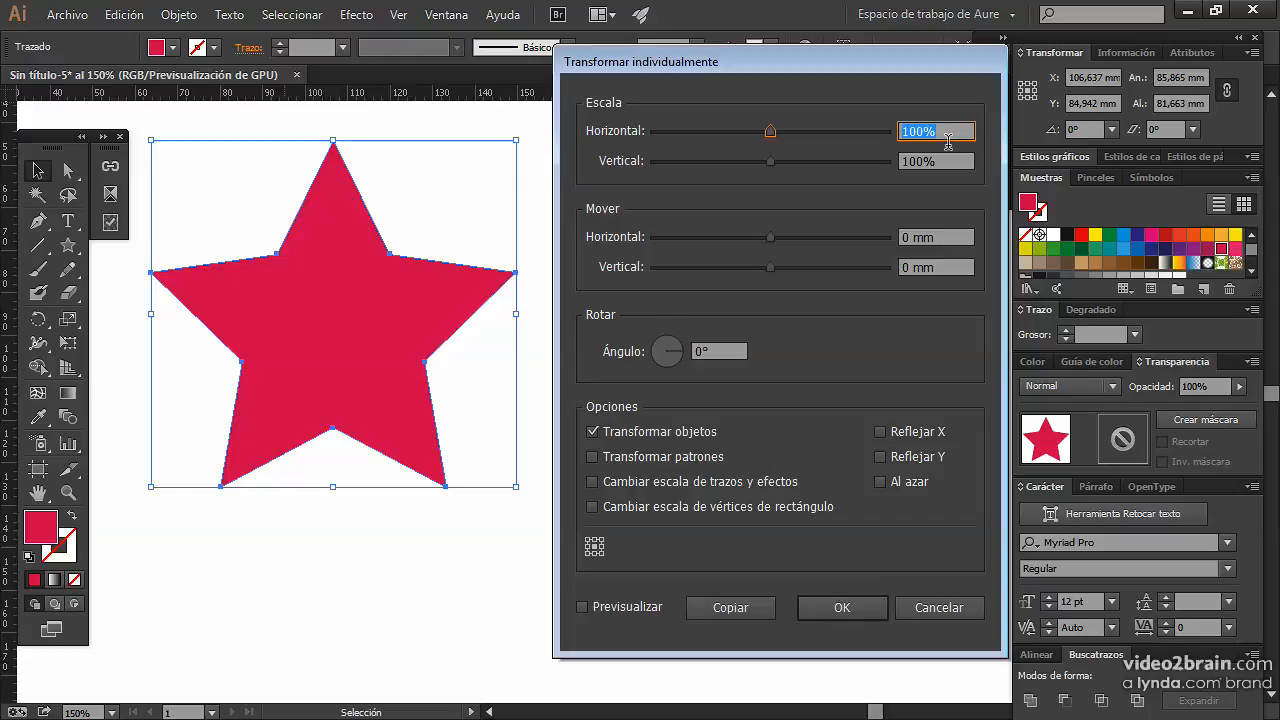
{"action": "type", "text": "90"}
{"action": "key", "text": "Tab"}
{"action": "type", "text": "90"}
{"action": "key", "text": "Tab"}
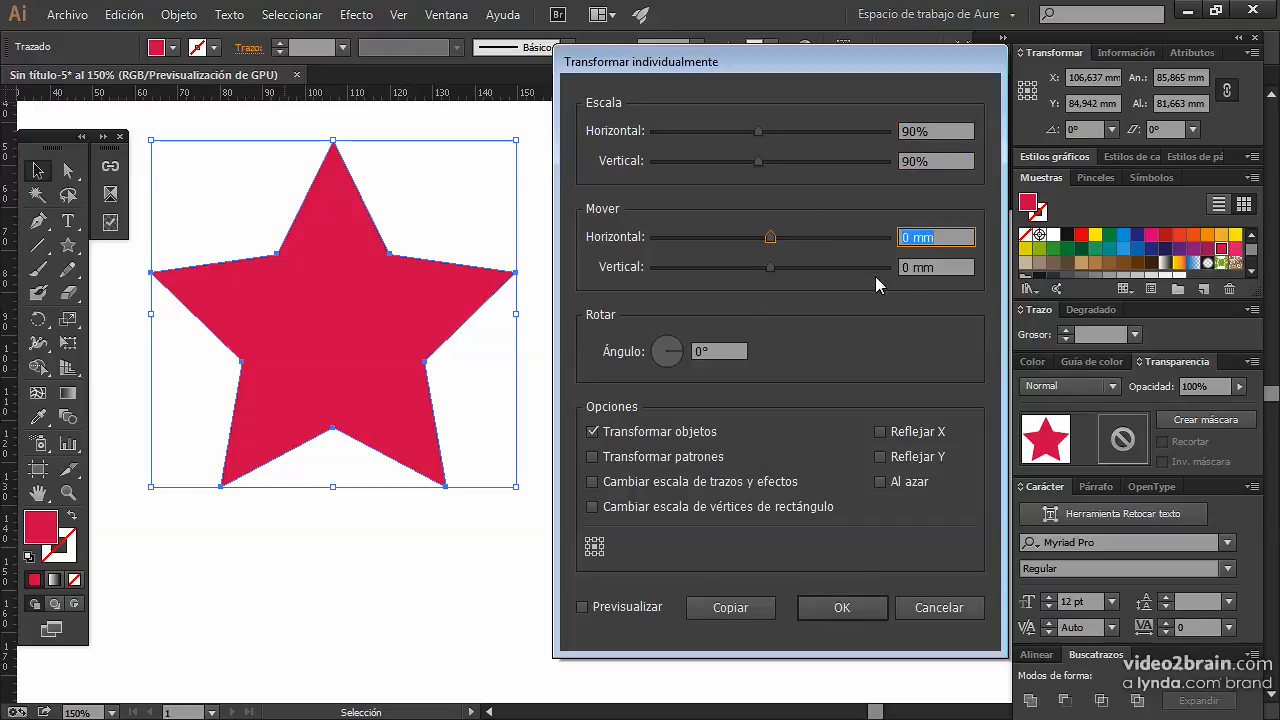
Set the move to 2 mm horizontally and -2 mm vertically, and the rotation angle to 10°
{"action": "type", "text": "2"}
{"action": "key", "text": "Tab"}
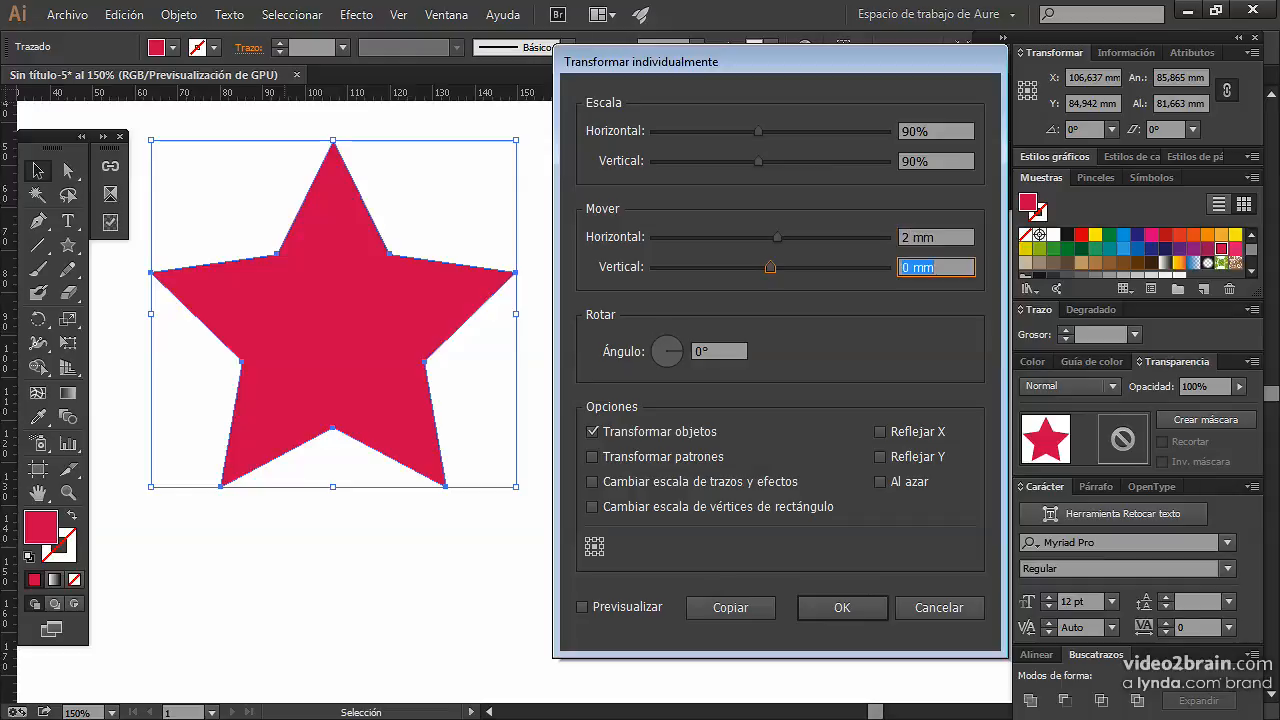
{"action": "type", "text": "-2"}
{"action": "key", "text": "Tab"}
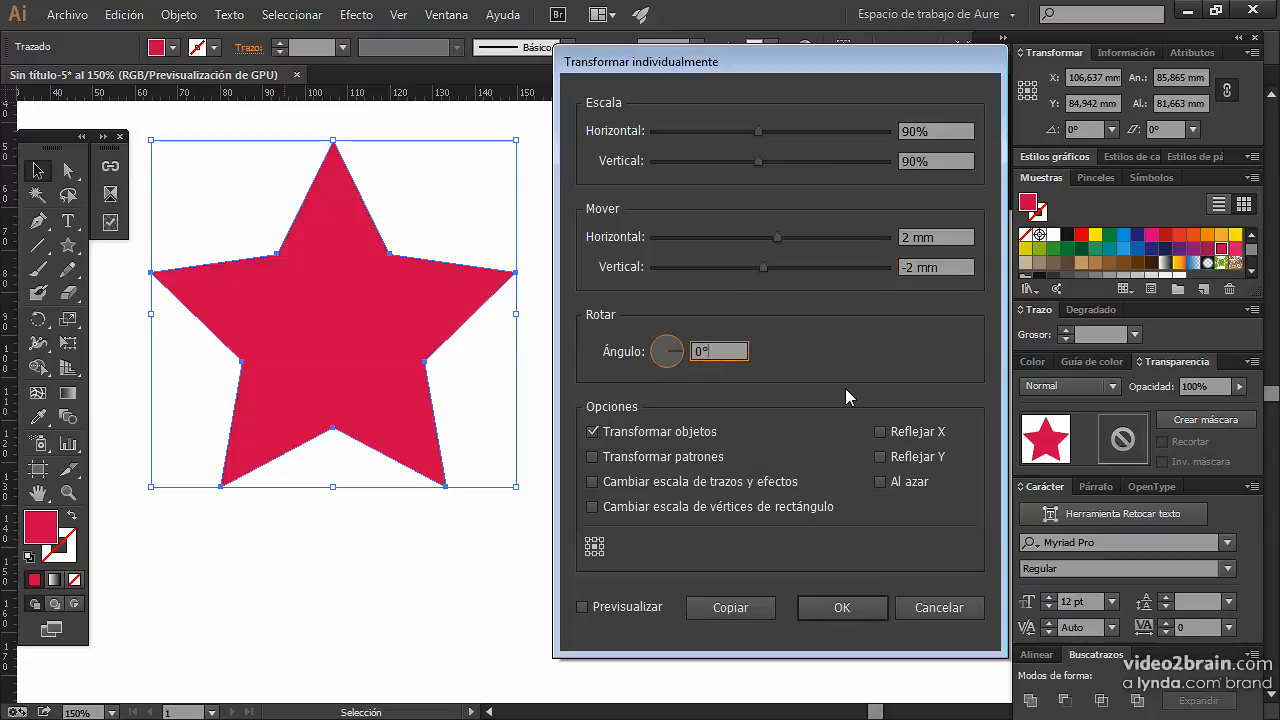
{"action": "type", "text": "1"}
Set the reference point to the middle right and apply the individual transformation to a copy of the star
{"action": "left_click", "coordinate": [645, 610]}
{"action": "left_click", "coordinate": [645, 610]}
{"action": "left_click", "coordinate": [645, 610]}
{"action": "left_click", "coordinate": [645, 610]}
{"action": "left_click", "coordinate": [645, 610]}
{"action": "left_click", "coordinate": [645, 610]}
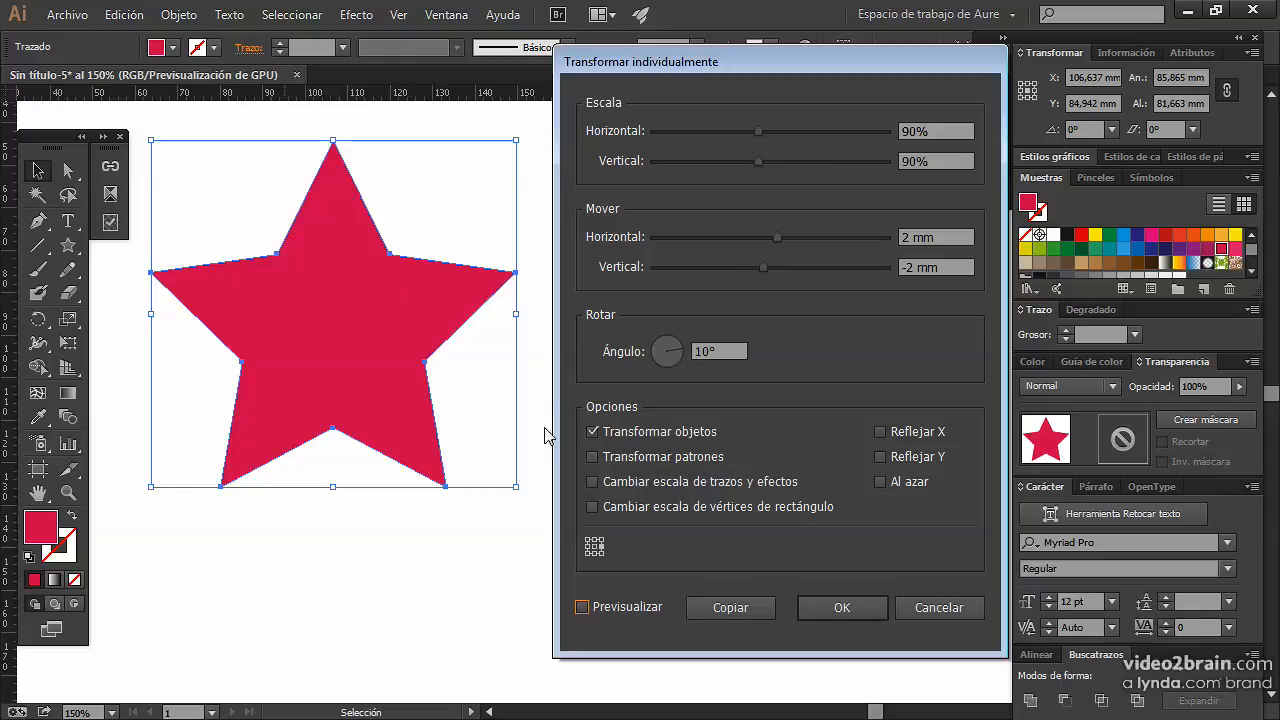
{"action": "key", "text": "Tab"}
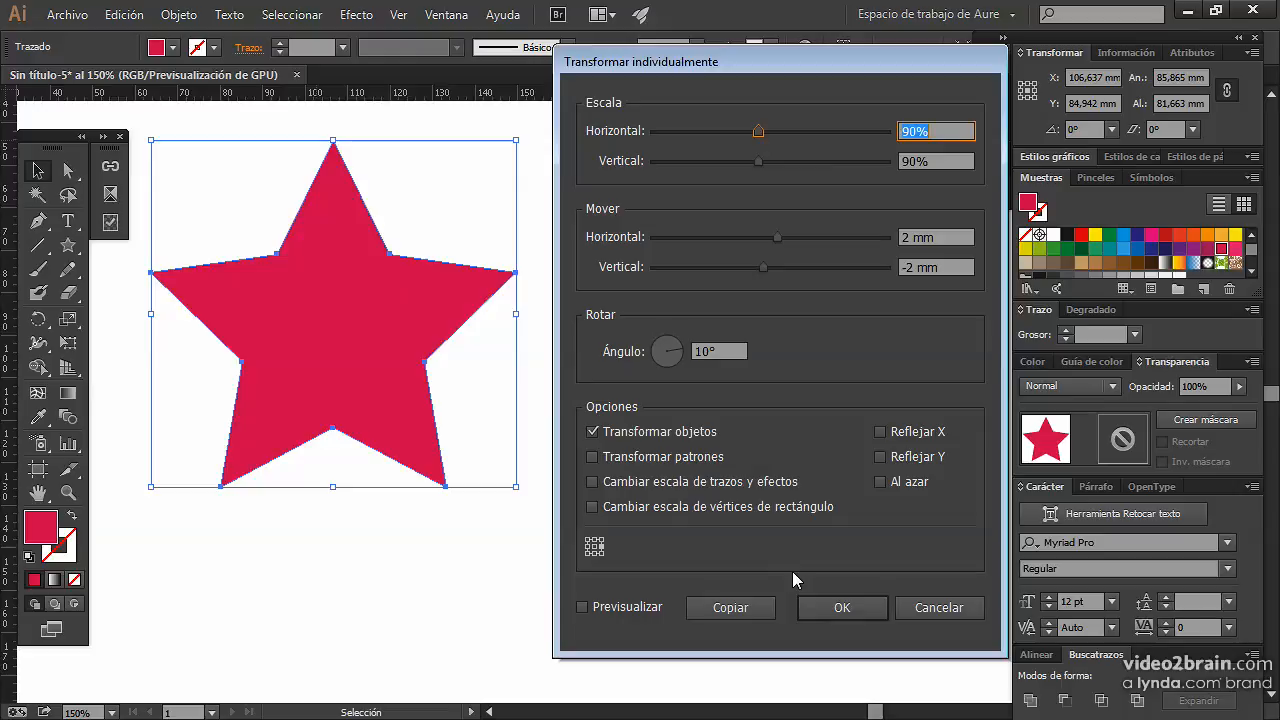
{"action": "left_click", "coordinate": [757, 611]}
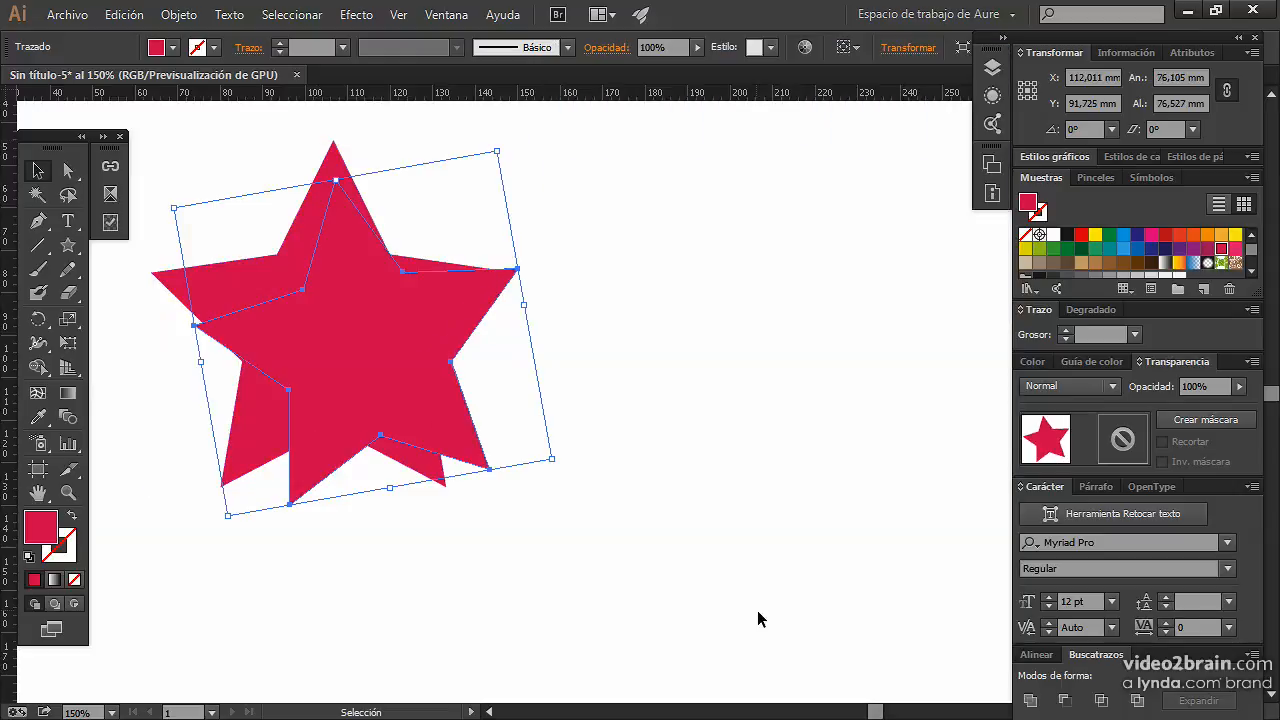
Repeat the copy transformation until the shrinking, rotating stars form a curved tail ending in a star about 6 mm wide
{"action": "key", "text": "a"}
{"action": "key", "text": "ctrl+d"}
{"action": "key", "text": "ctrl+d"}
{"action": "key", "text": "ctrl+d"}
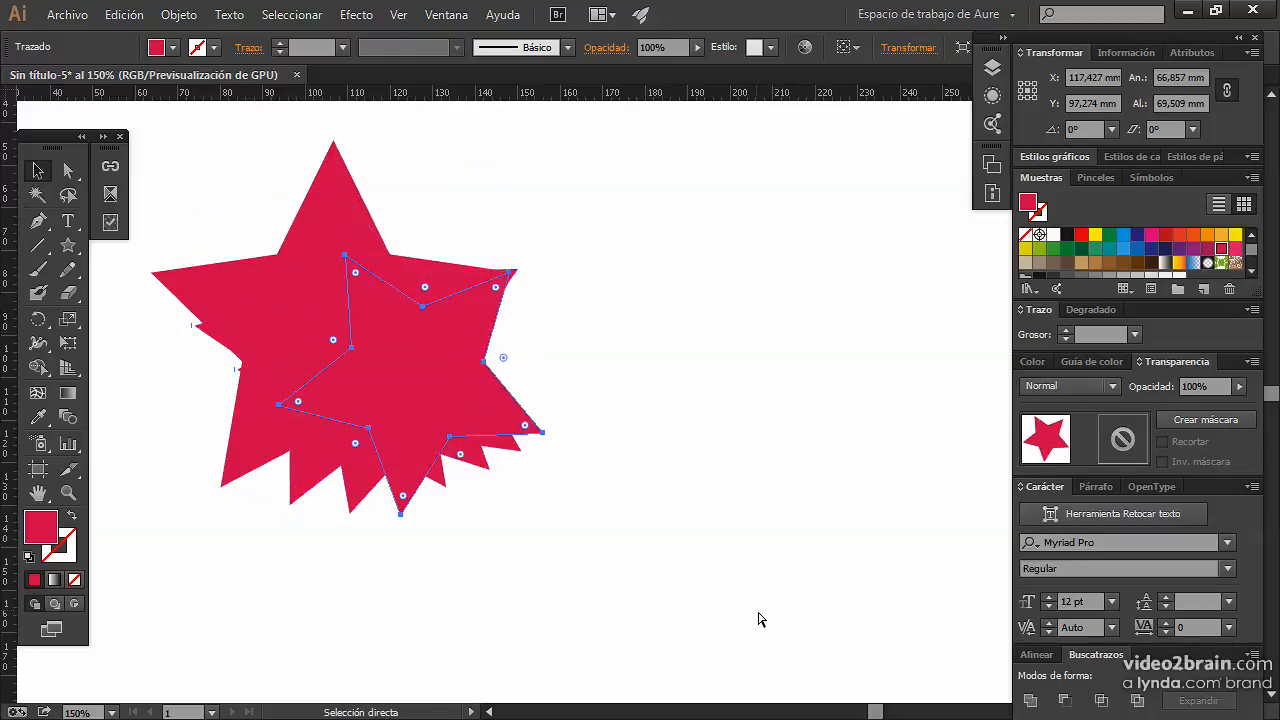
{"action": "key", "text": "ctrl+d"}
{"action": "key", "text": "ctrl+d"}
{"action": "key", "text": "ctrl+d"}
{"action": "key", "text": "ctrl+d"}
{"action": "key", "text": "ctrl+d"}
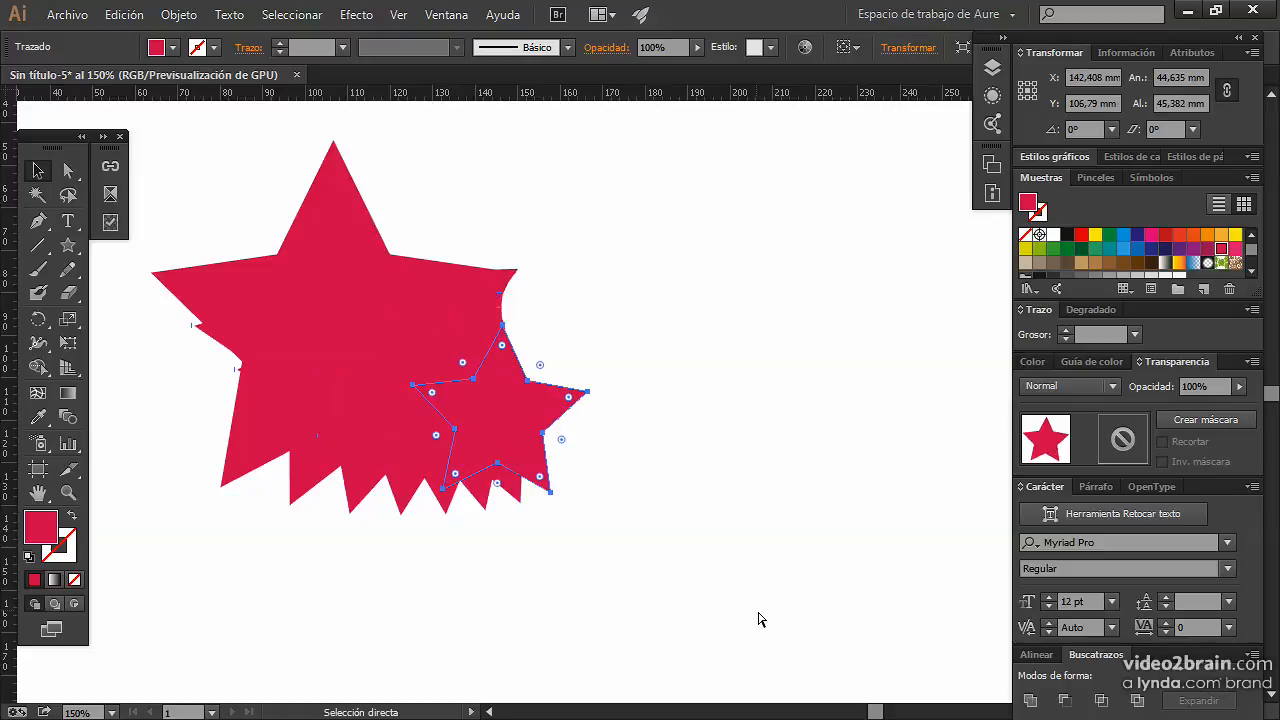
{"action": "key", "text": "ctrl+d"}
{"action": "key", "text": "ctrl+d"}
{"action": "key", "text": "ctrl+d"}
{"action": "key", "text": "ctrl+d"}
{"action": "key", "text": "ctrl+d"}
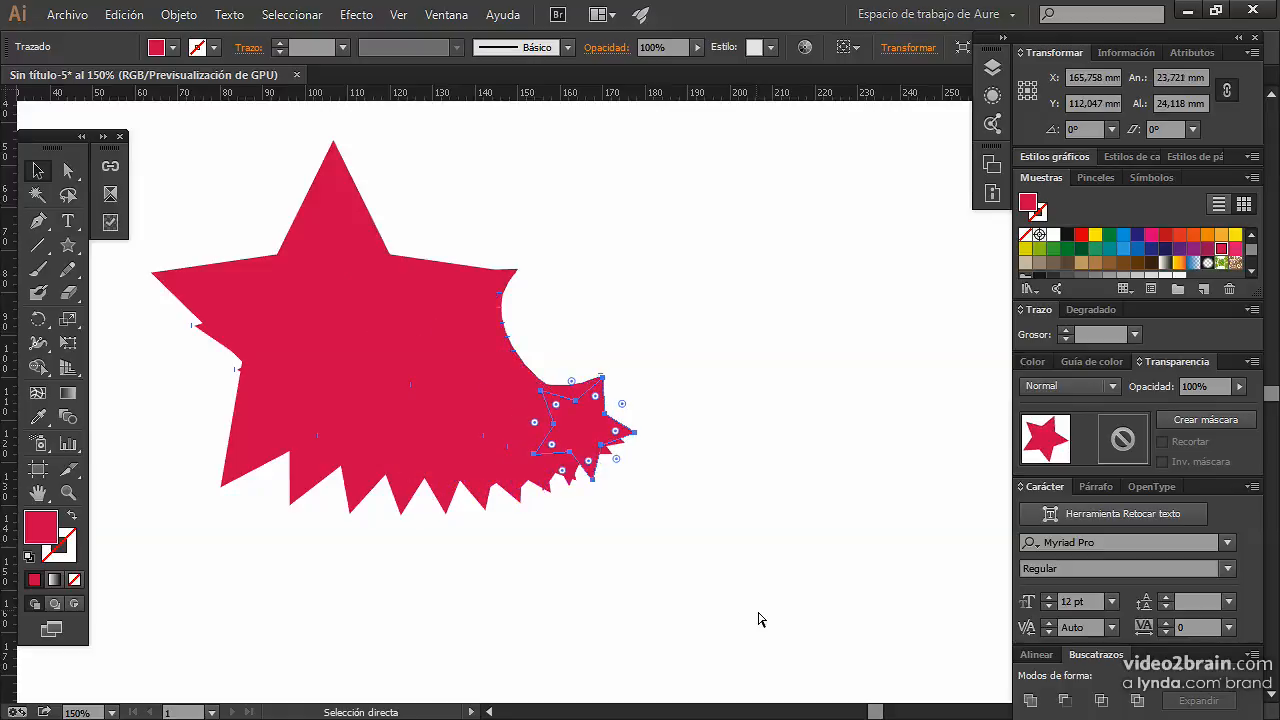
{"action": "key", "text": "ctrl+d"}
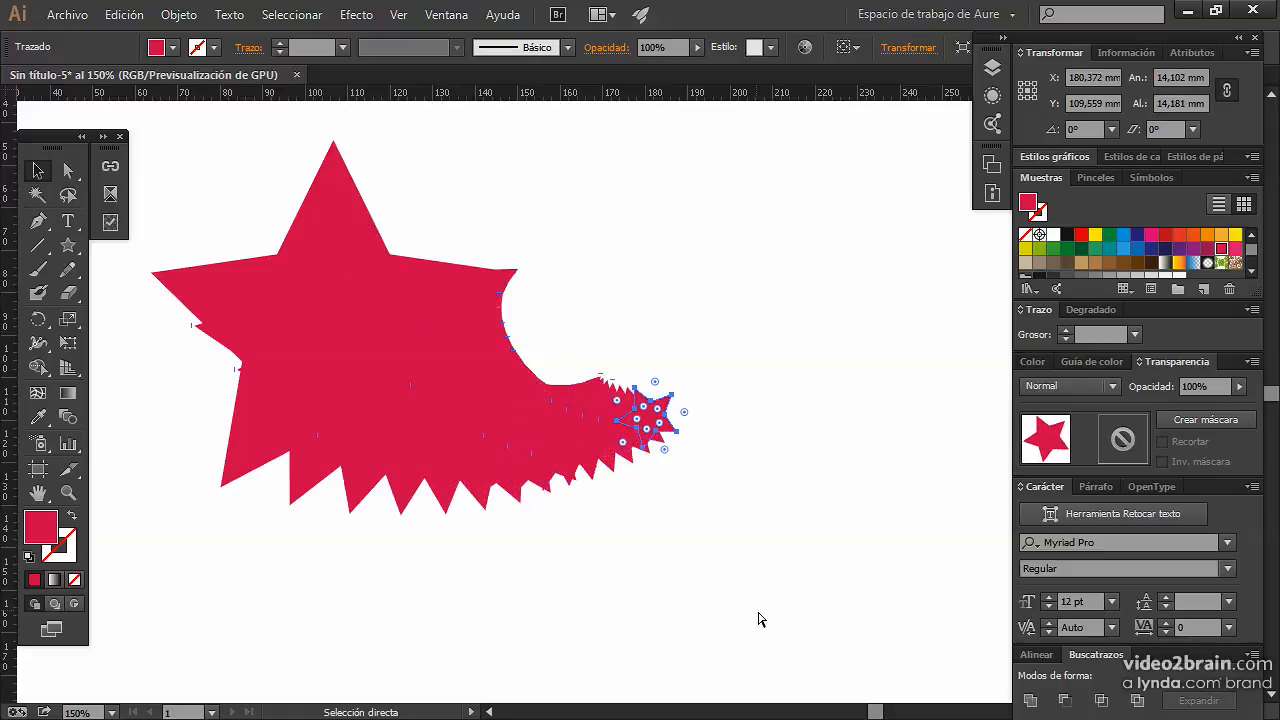
{"action": "key", "text": "ctrl+d"}
{"action": "key", "text": "ctrl+d"}
{"action": "key", "text": "ctrl+d"}
{"action": "key", "text": "ctrl+d"}
{"action": "key", "text": "ctrl+d"}
{"action": "key", "text": "ctrl+d"}
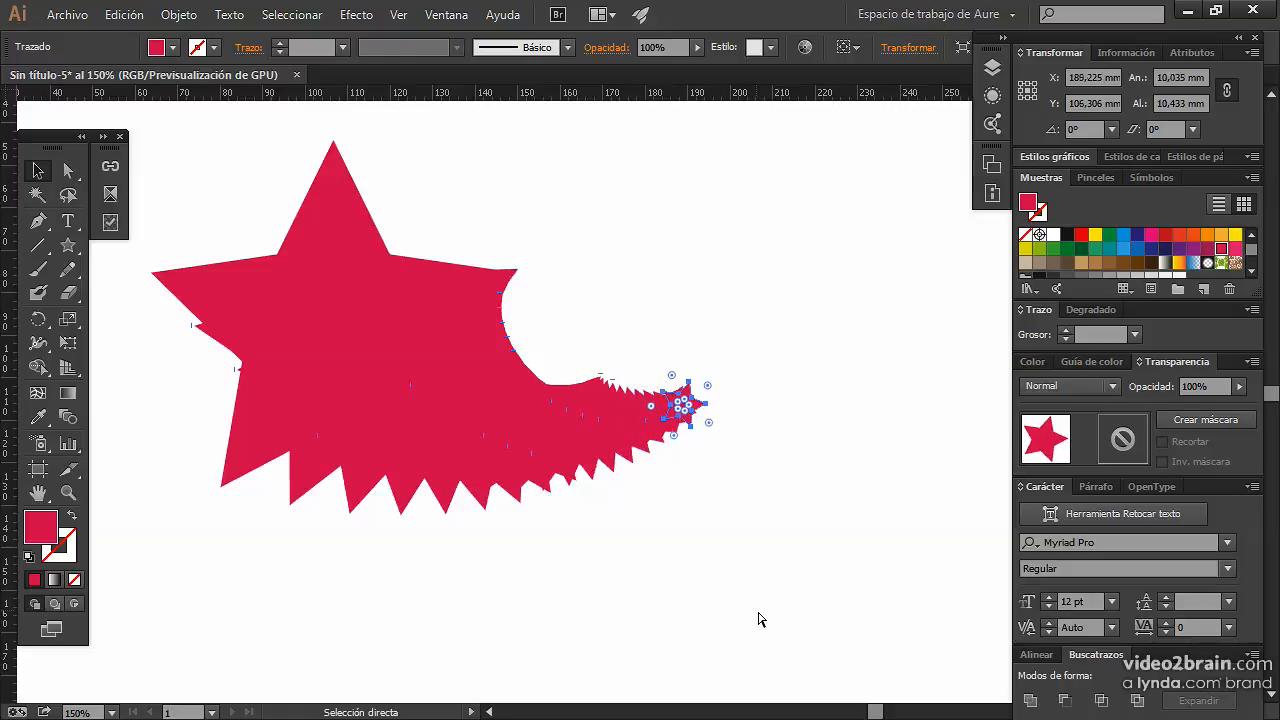
{"action": "key", "text": "ctrl+d"}
{"action": "key", "text": "ctrl+d"}
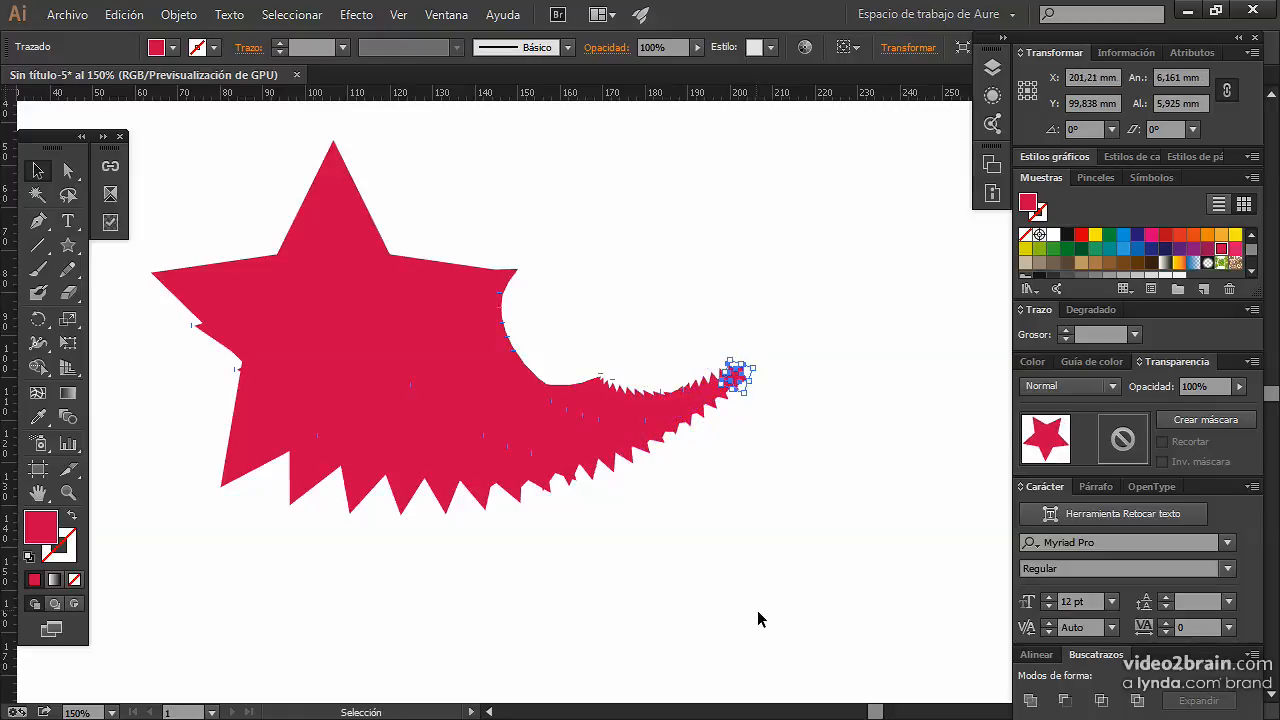
Select all the stars, give them a 1 pt black stroke and deselect them
{"action": "left_click_drag", "start_coordinate": [193, 145], "coordinate": [841, 541]}
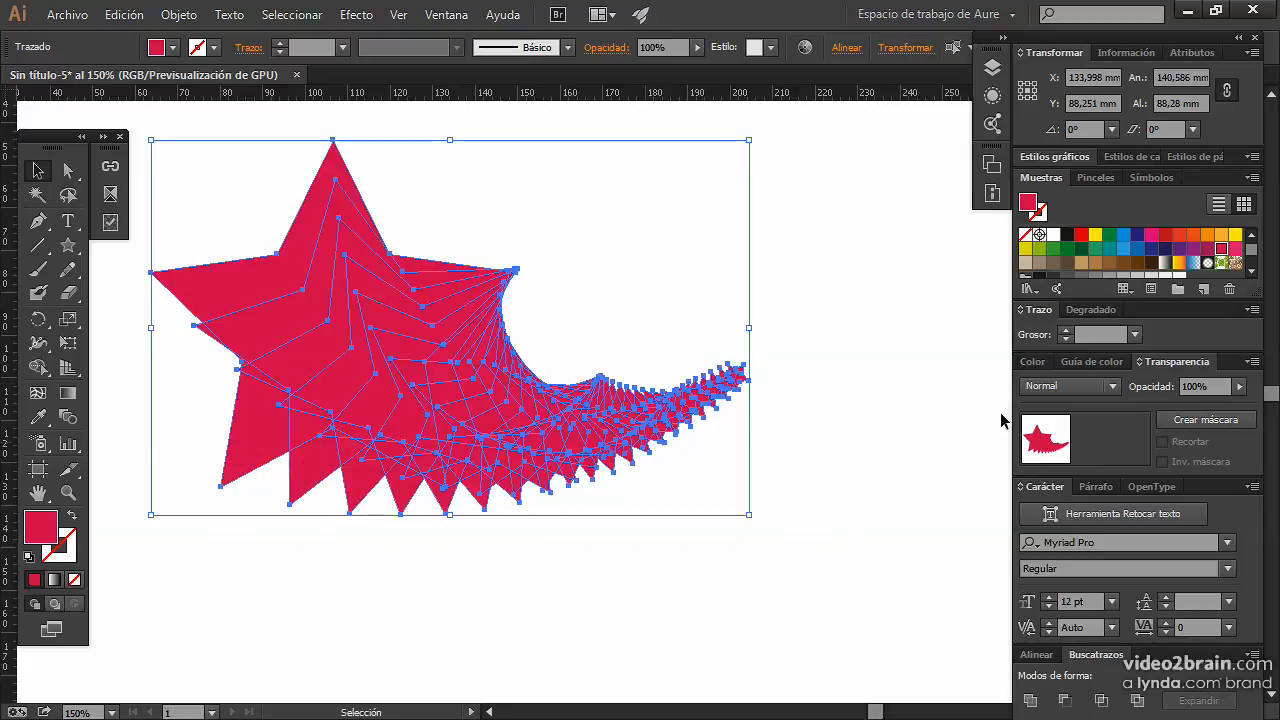
{"action": "left_click", "coordinate": [72, 577]}
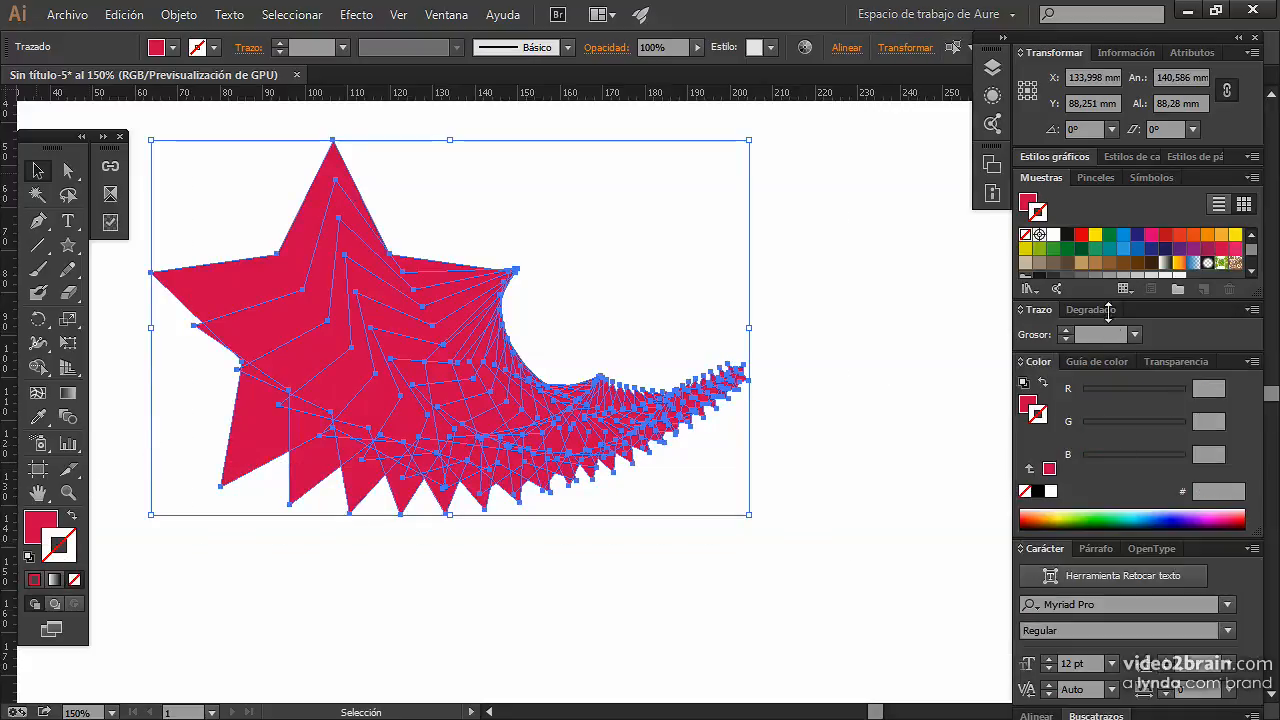
{"action": "left_click", "coordinate": [1076, 243]}
{"action": "left_click", "coordinate": [810, 320]}
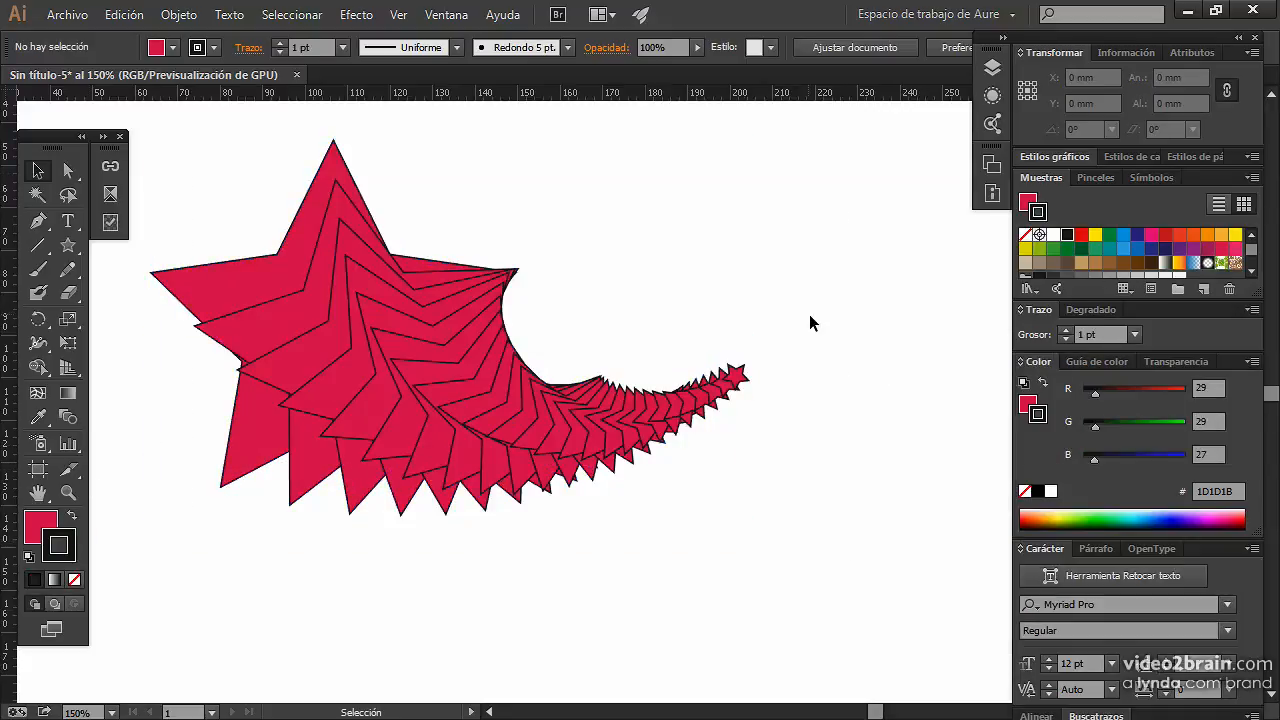